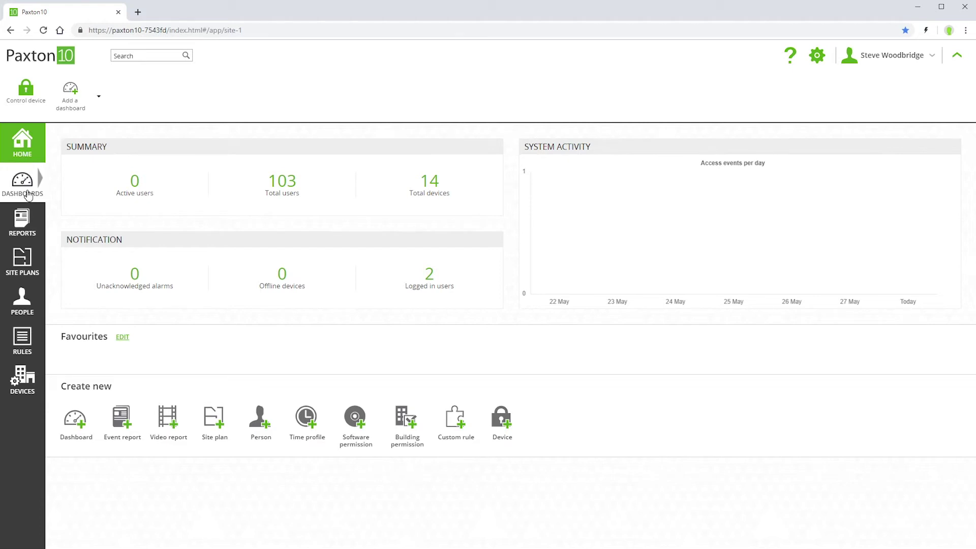
- Review the 'All devices, all the time' permission, then open 'All devices, working hours'
{"action": "left_click", "coordinate": [22, 350]}
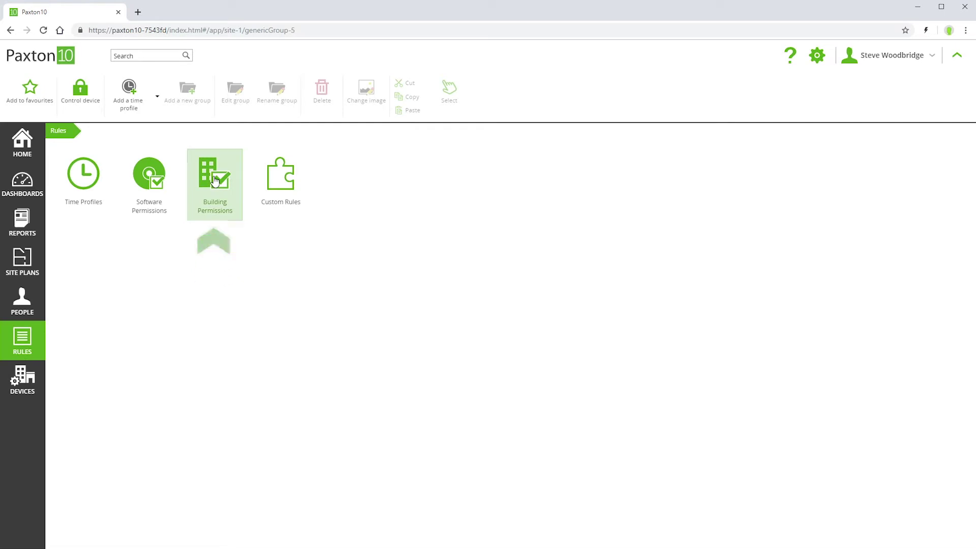
{"action": "left_click", "coordinate": [212, 183]}
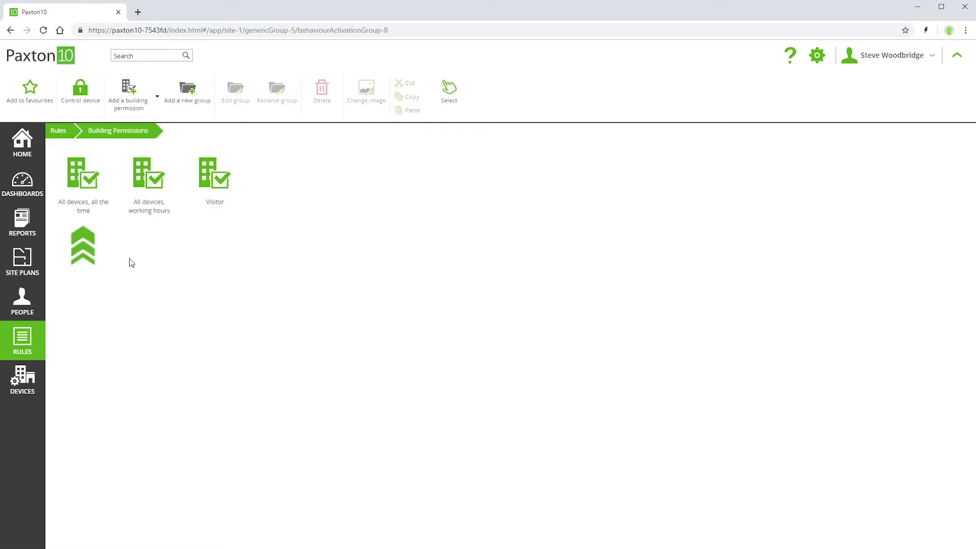
{"action": "double_click", "coordinate": [83, 183]}
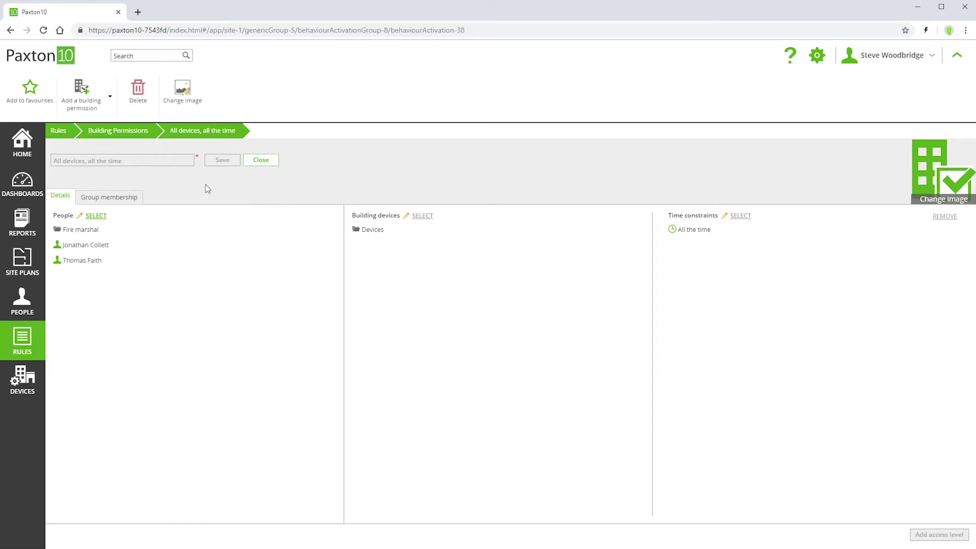
{"action": "left_click", "coordinate": [135, 131]}
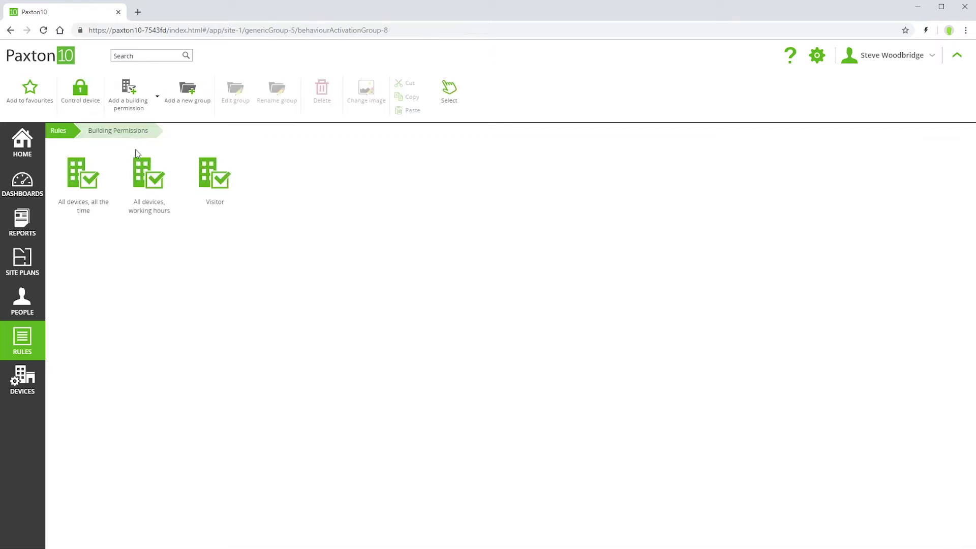
{"action": "left_click", "coordinate": [145, 188]}
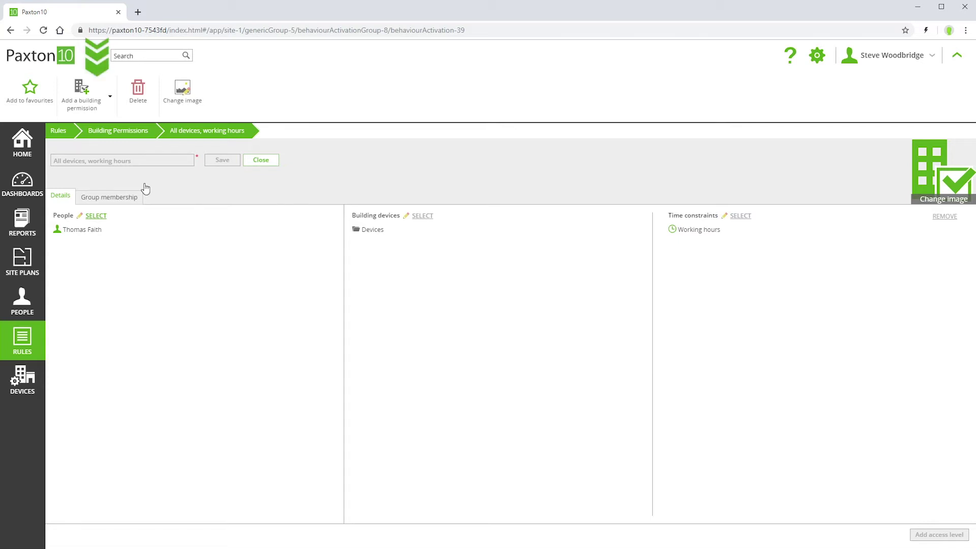
- Create the 'Office staff' building permission with the HR group and two managers as its people
{"action": "left_click", "coordinate": [80, 90]}
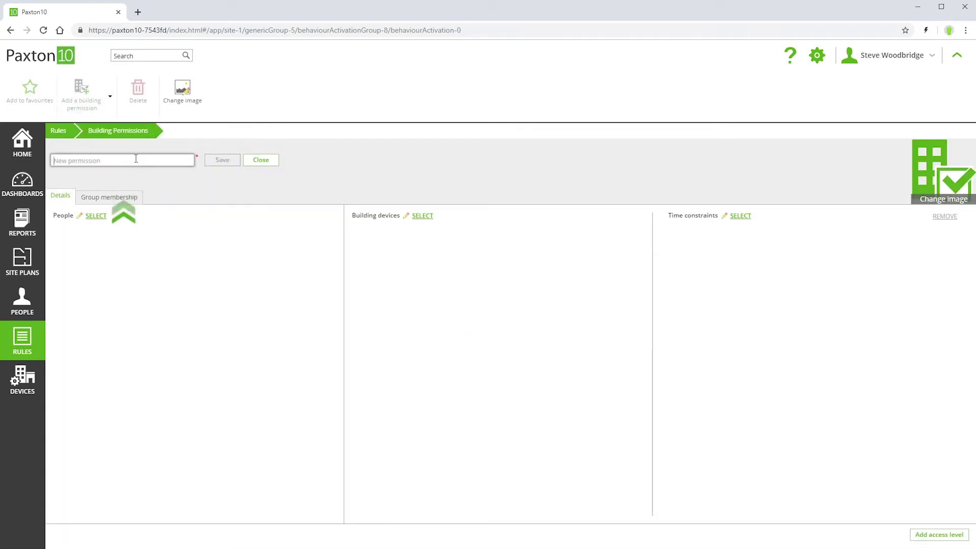
{"action": "type", "text": "Office staff"}
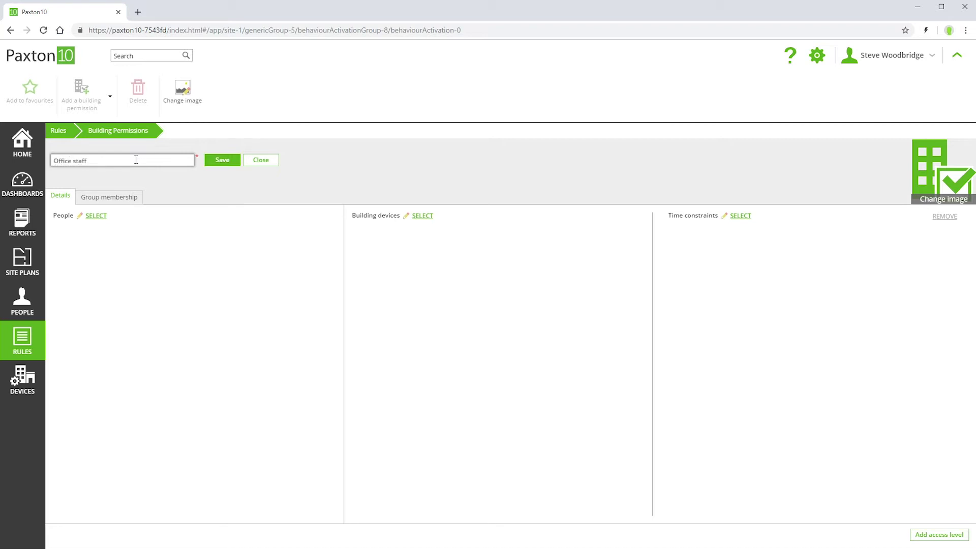
{"action": "left_click", "coordinate": [99, 218]}
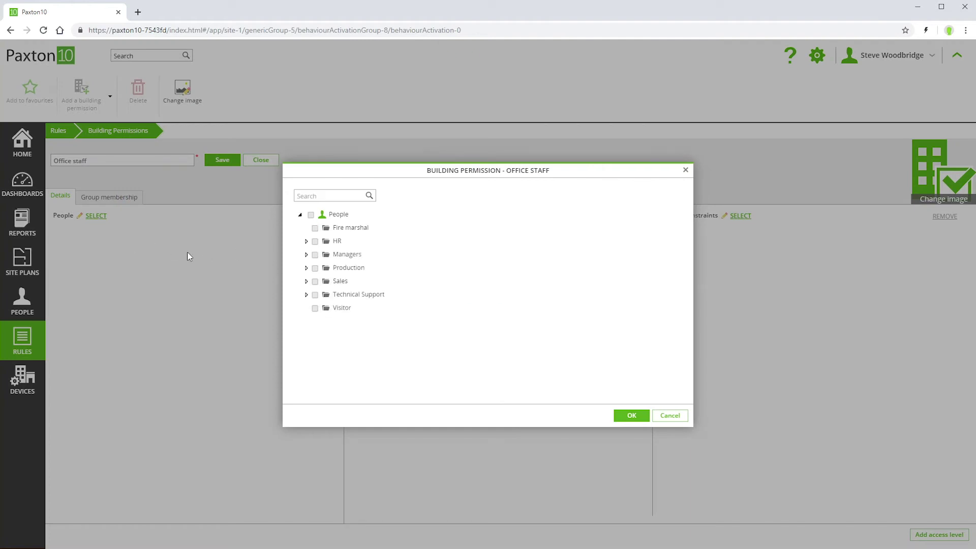
{"action": "left_click", "coordinate": [315, 242]}
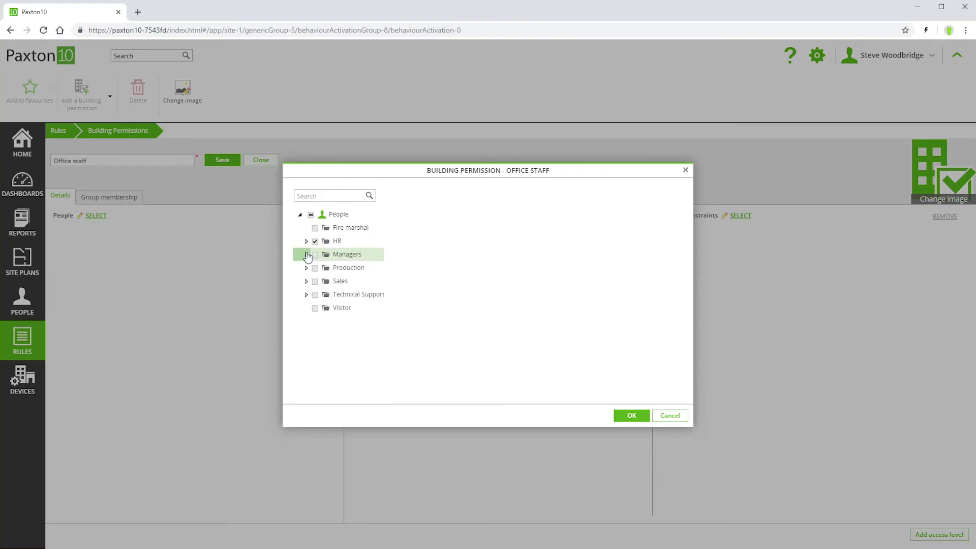
{"action": "left_click", "coordinate": [306, 254]}
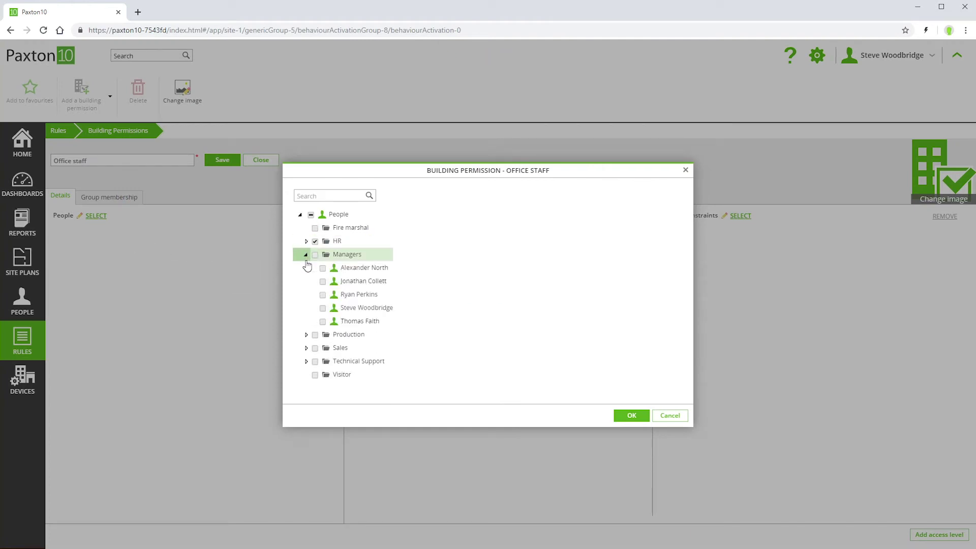
{"action": "left_click", "coordinate": [322, 308]}
{"action": "left_click", "coordinate": [323, 295]}
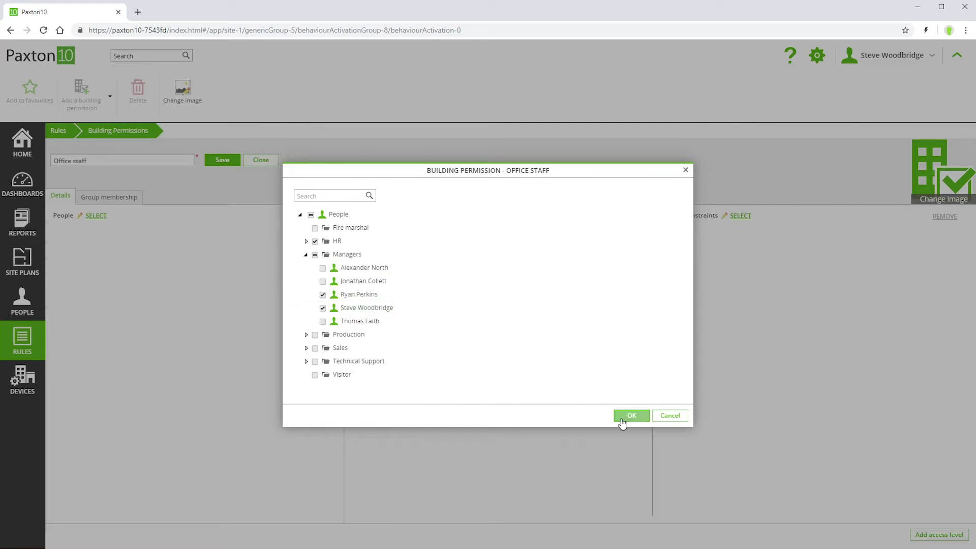
{"action": "left_click", "coordinate": [621, 417]}
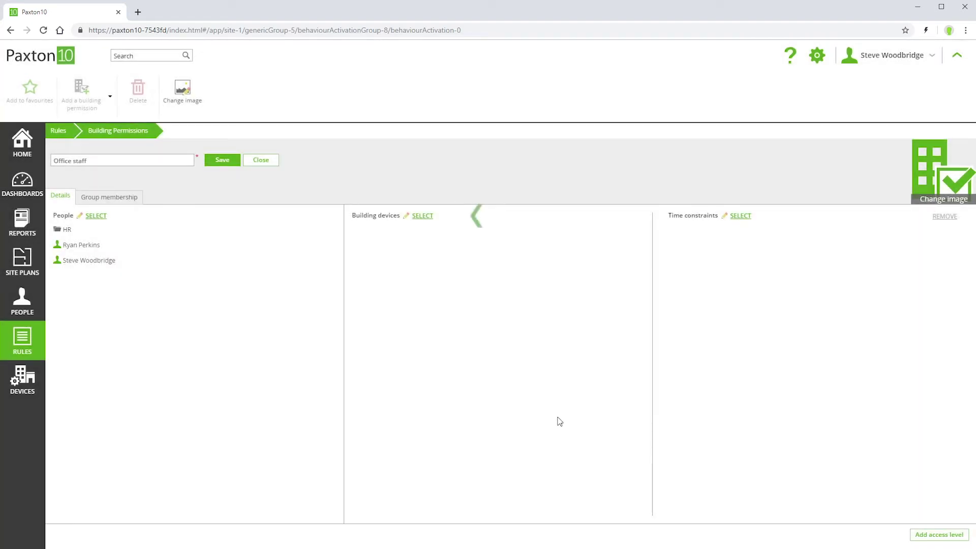
- Give Office staff access to Common Areas, Ground Floor and Office door devices
{"action": "left_click", "coordinate": [423, 215]}
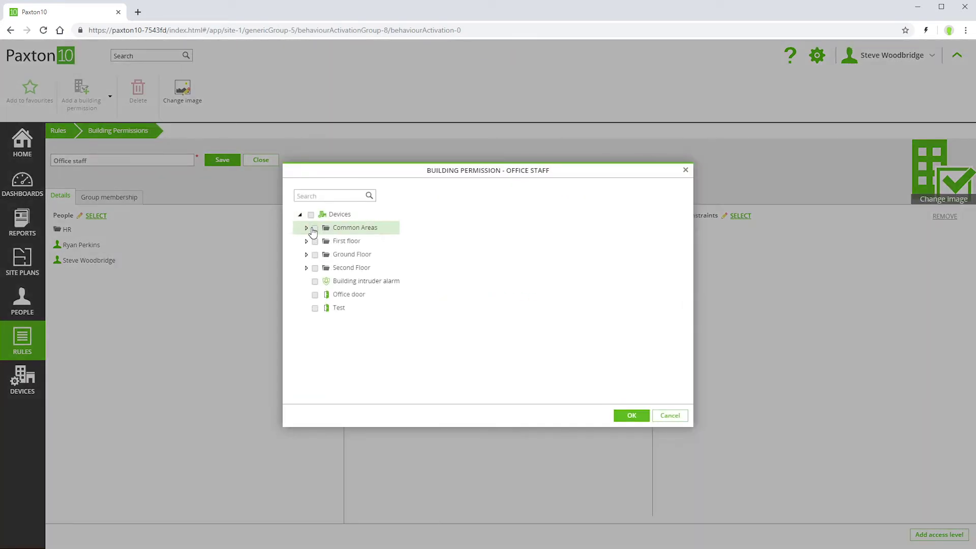
{"action": "left_click", "coordinate": [315, 228]}
{"action": "left_click", "coordinate": [315, 255]}
{"action": "left_click", "coordinate": [315, 294]}
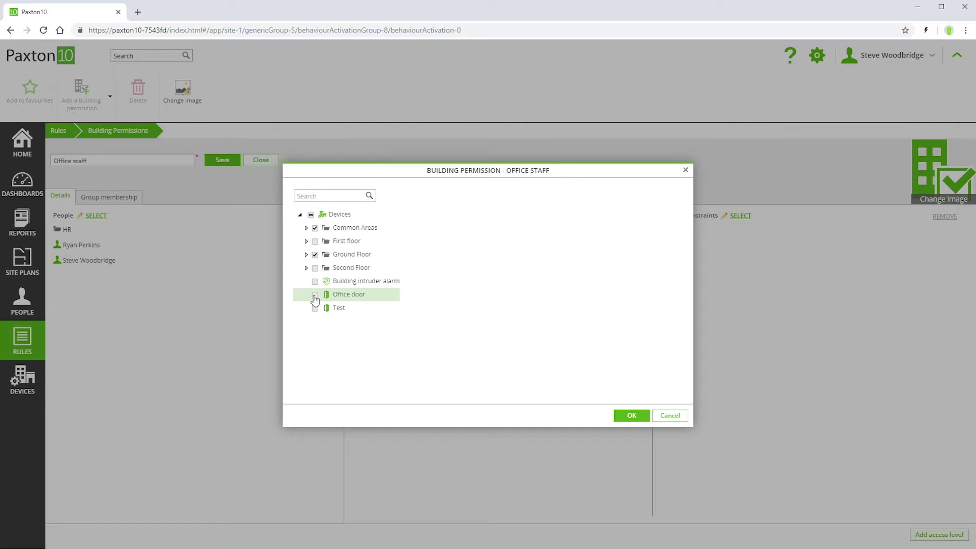
{"action": "left_click", "coordinate": [631, 416]}
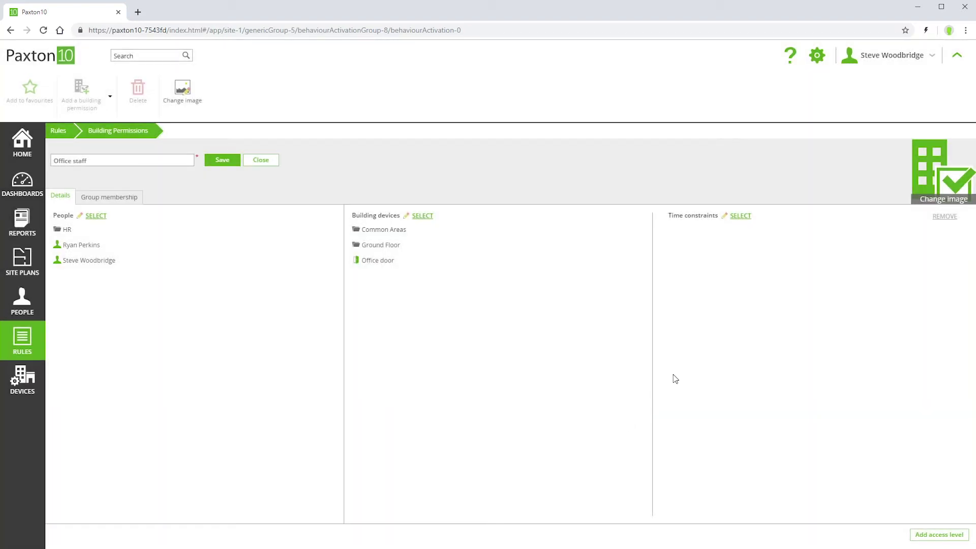
- Restrict that access to the Working hours time constraint
{"action": "left_click", "coordinate": [739, 216]}
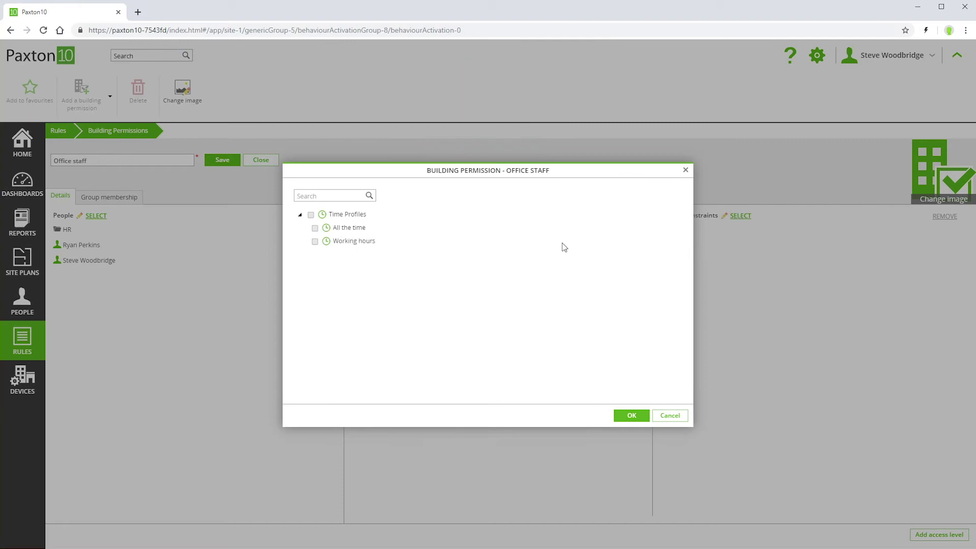
{"action": "left_click", "coordinate": [315, 242]}
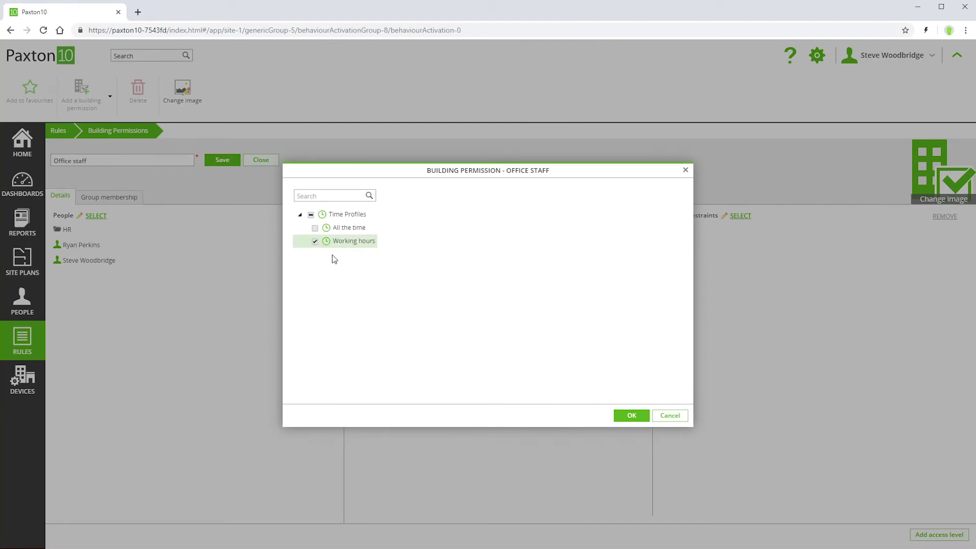
{"action": "left_click", "coordinate": [628, 417]}
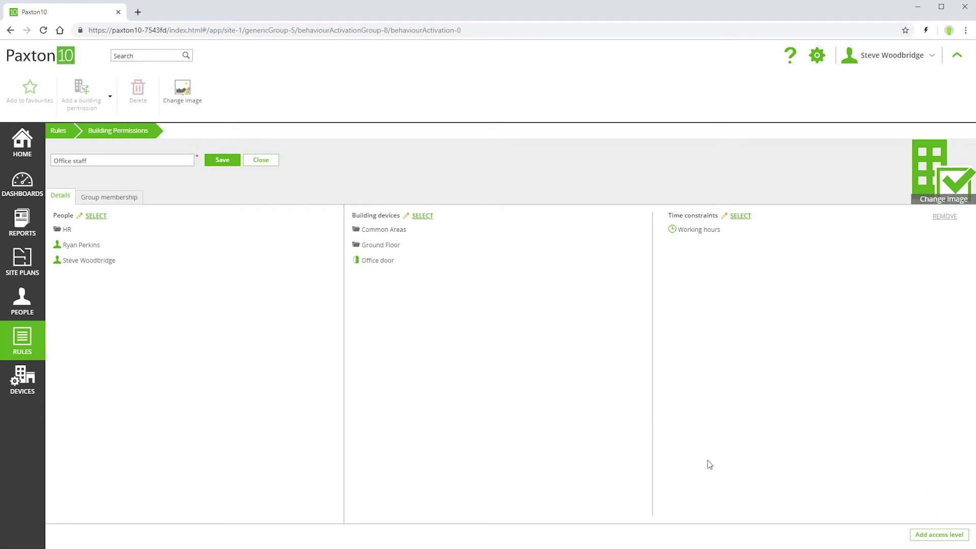
- Add a second access level covering the Car park barrier
{"action": "left_click", "coordinate": [916, 533]}
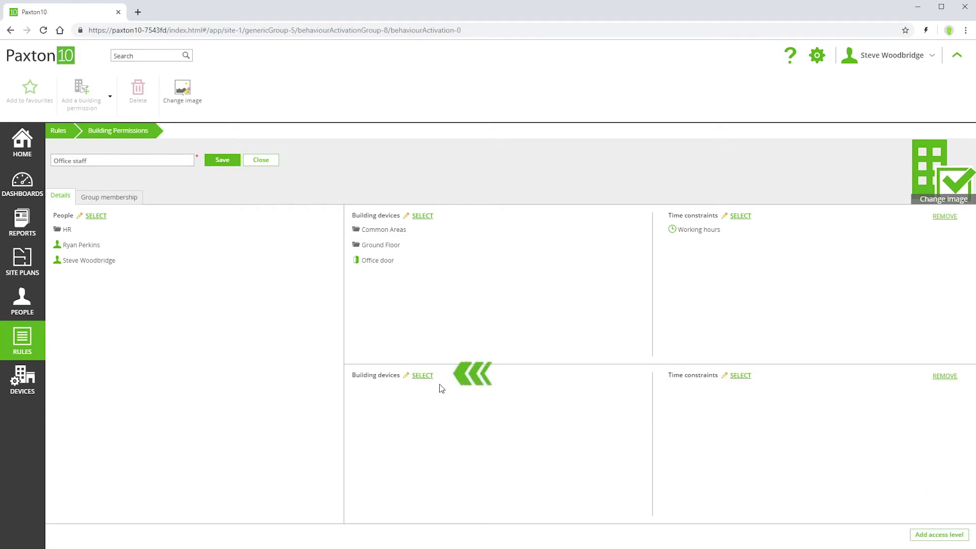
{"action": "left_click", "coordinate": [419, 377]}
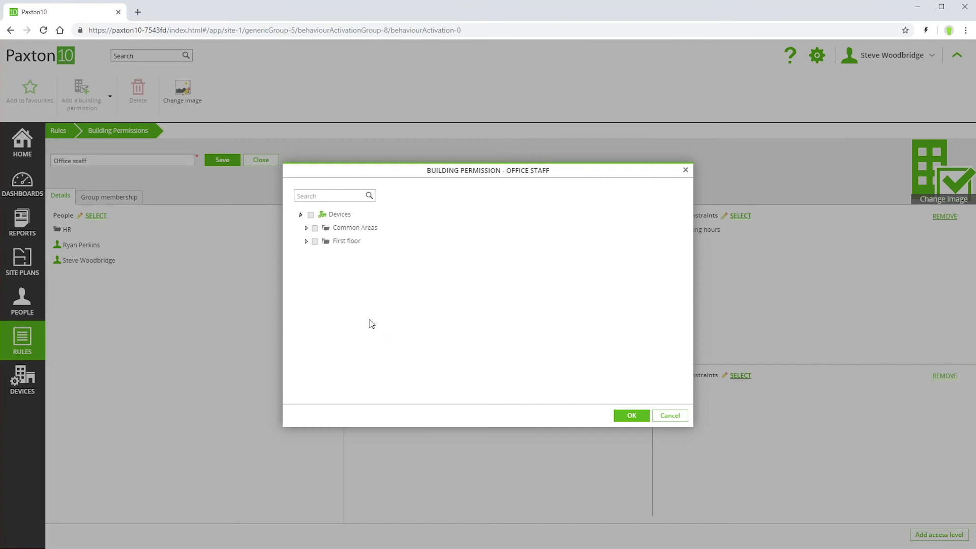
{"action": "left_click", "coordinate": [307, 229]}
{"action": "left_click", "coordinate": [322, 255]}
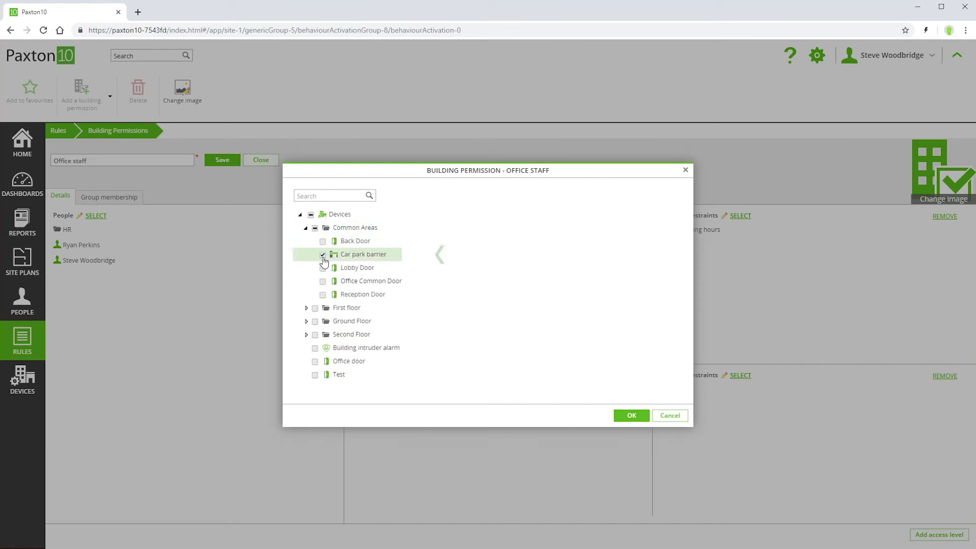
{"action": "left_click", "coordinate": [630, 417]}
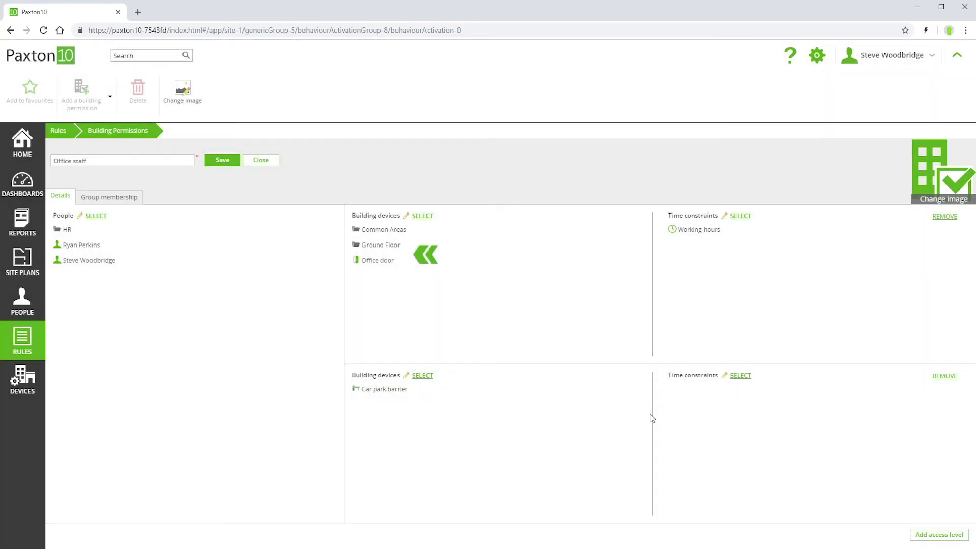
- Set the second access level's time constraint to All the time
{"action": "left_click", "coordinate": [740, 377]}
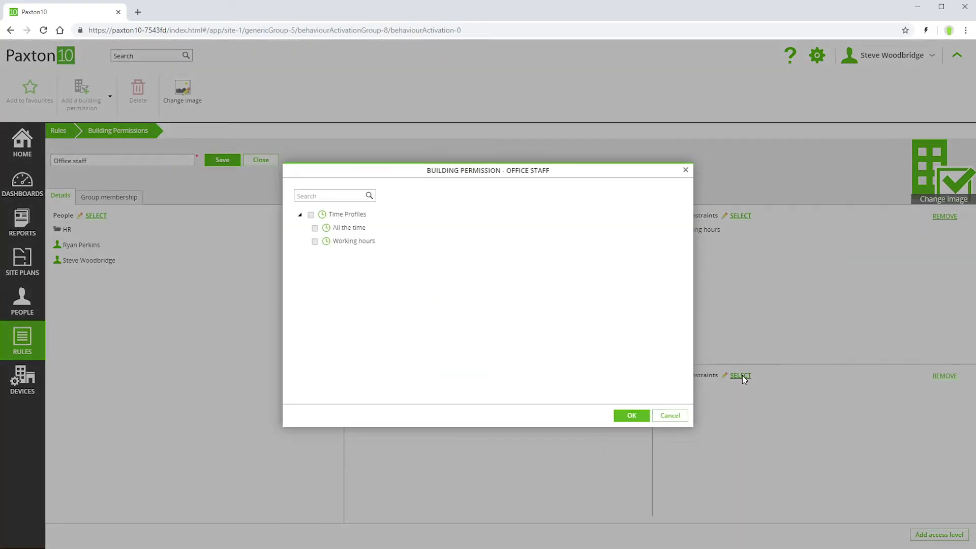
{"action": "left_click", "coordinate": [315, 227]}
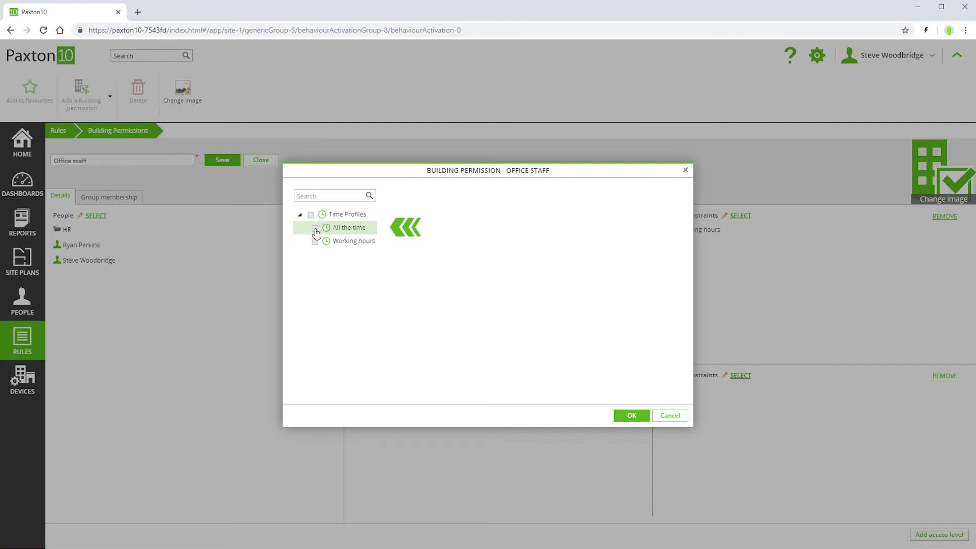
{"action": "left_click", "coordinate": [632, 416]}
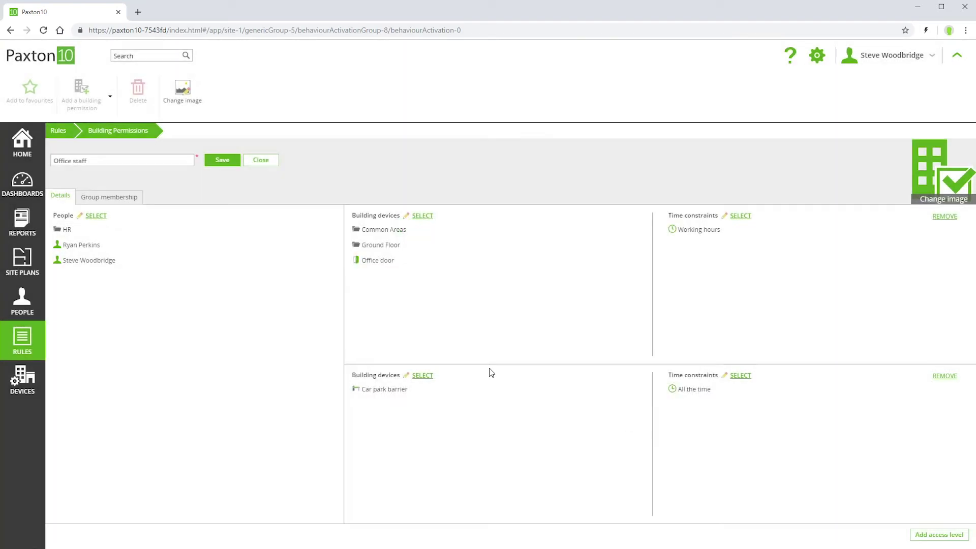
- Save the Office staff permission and go back to the Building Permissions list
{"action": "left_click", "coordinate": [222, 160]}
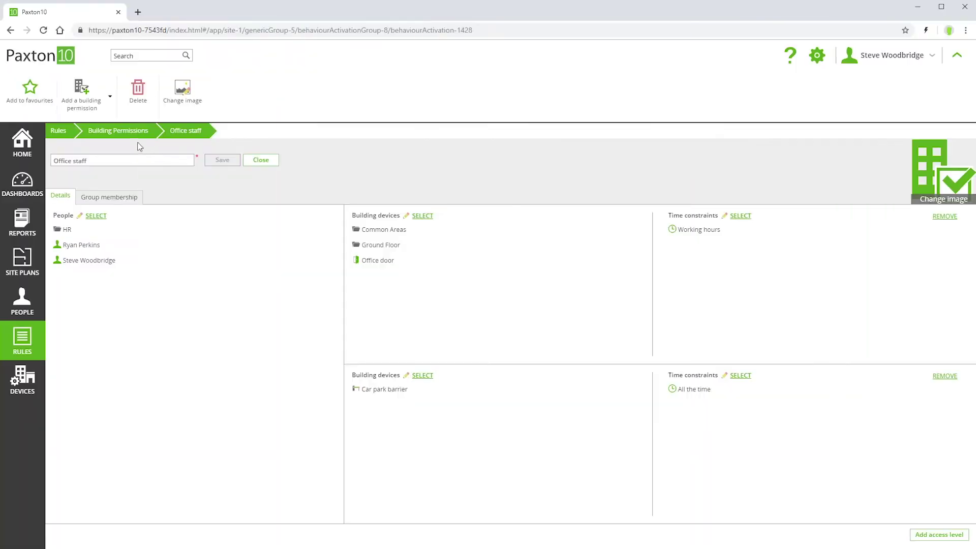
{"action": "left_click", "coordinate": [118, 131]}
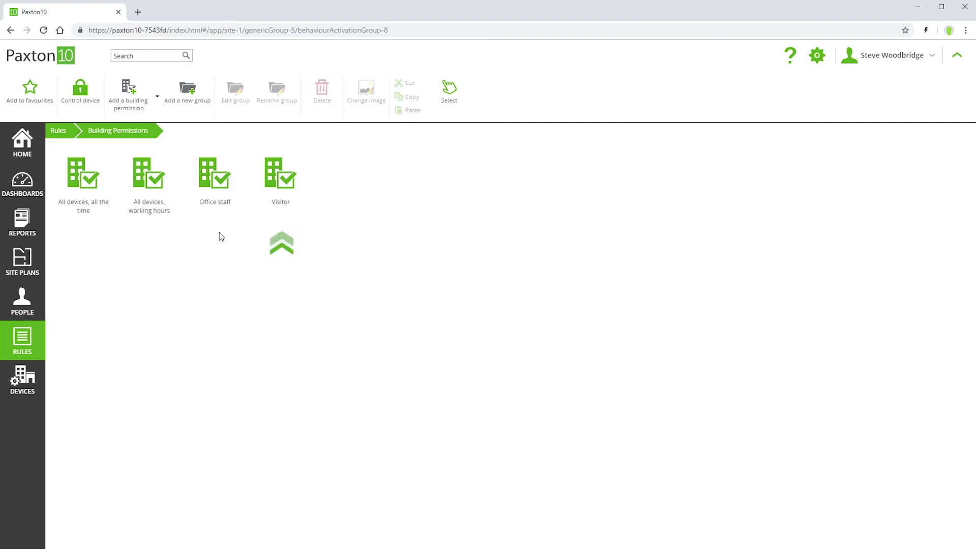
- Open the Visitor permission and keep the Visitor group as its people
{"action": "left_click", "coordinate": [286, 189]}
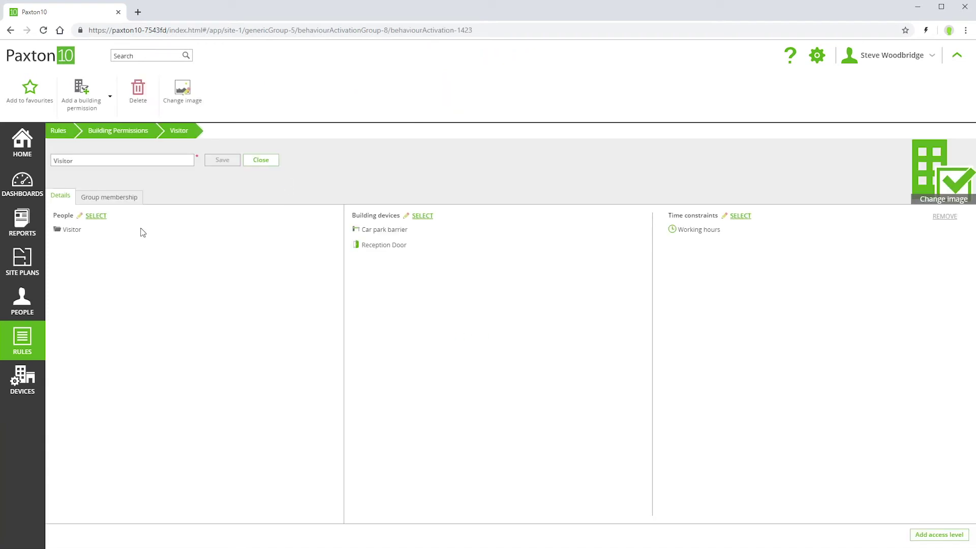
{"action": "left_click", "coordinate": [96, 215]}
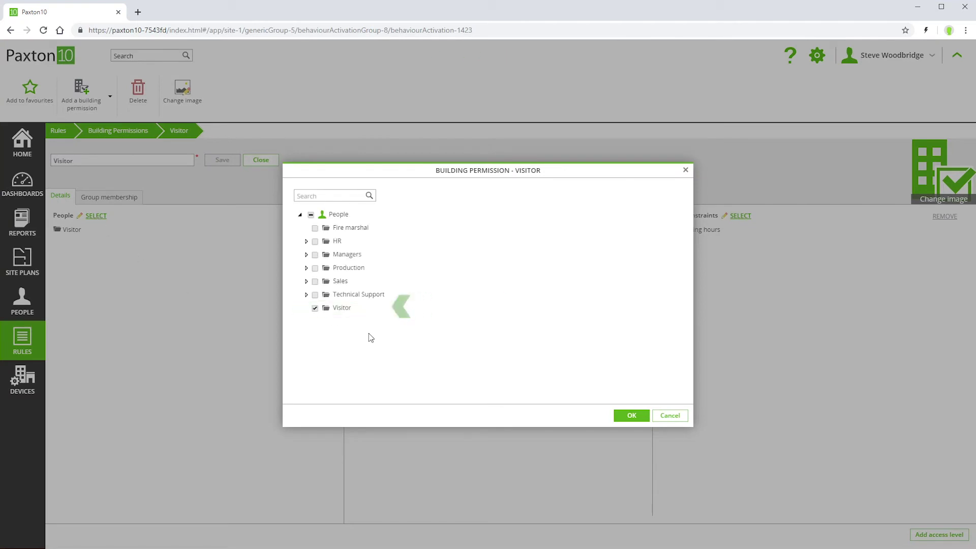
{"action": "left_click", "coordinate": [634, 417]}
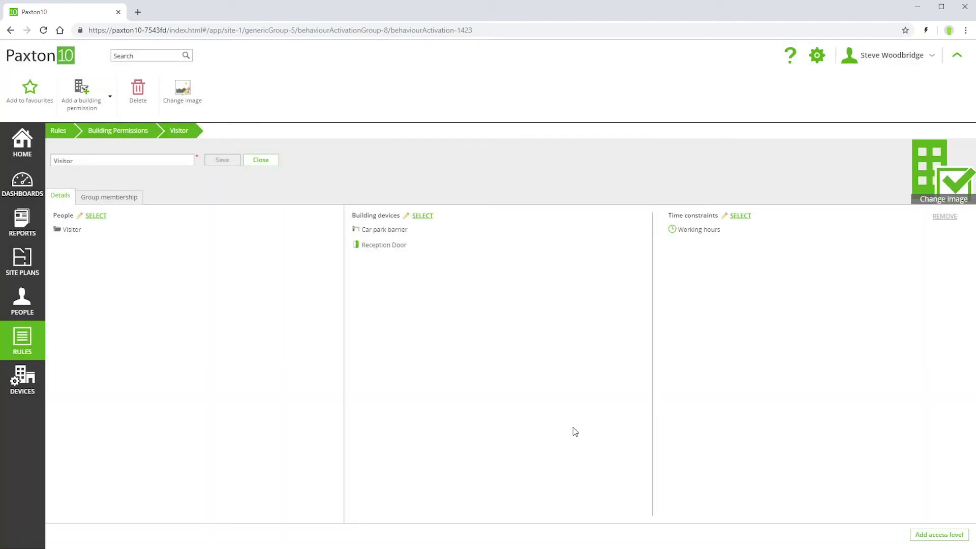
- Add a new person with first and last name to the Visitor group, then open Managers
{"action": "left_click", "coordinate": [22, 300]}
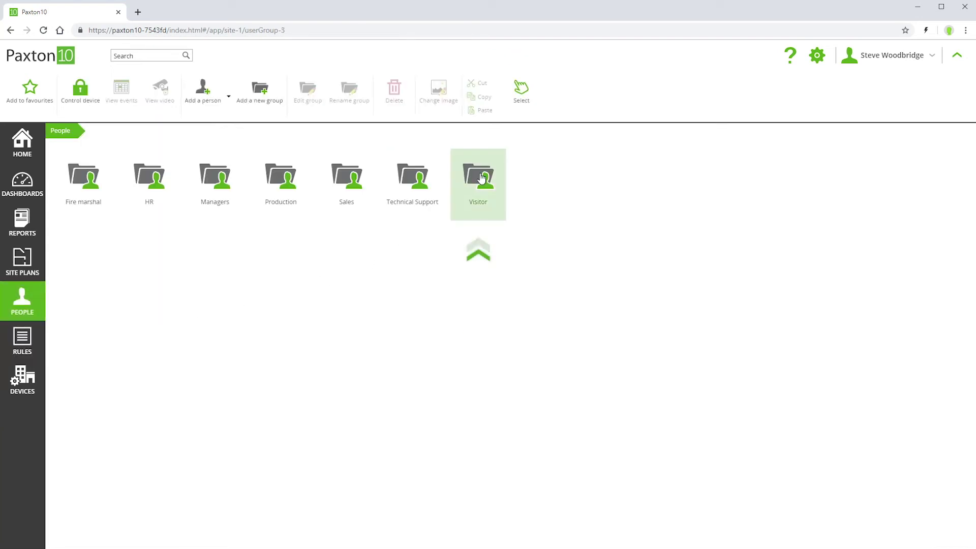
{"action": "left_click", "coordinate": [481, 177]}
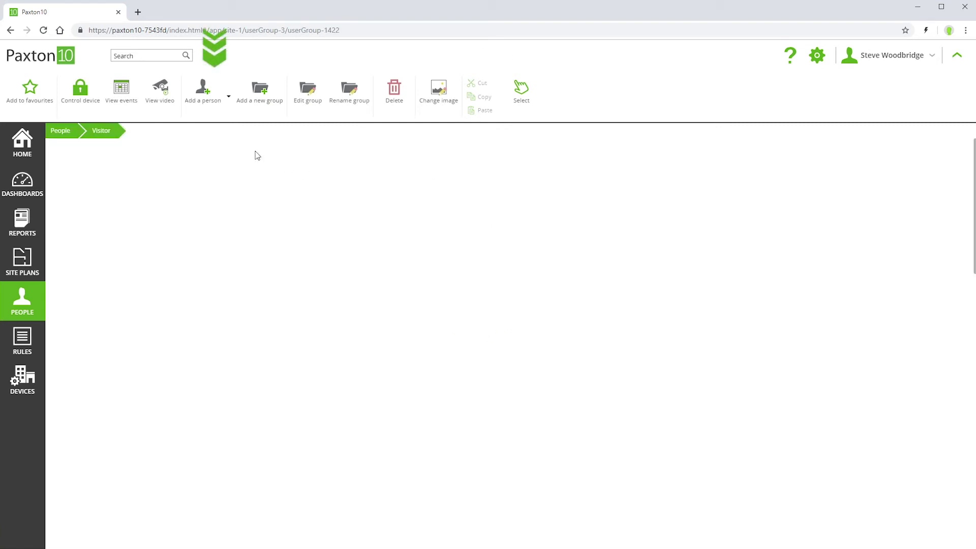
{"action": "left_click", "coordinate": [197, 97]}
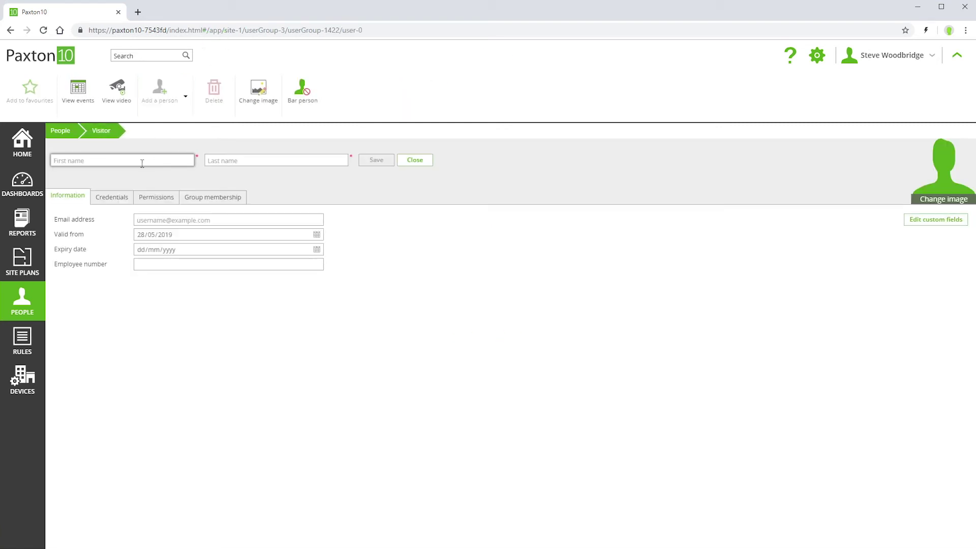
{"action": "type", "text": "Pete"}
{"action": "key", "text": "Tab"}
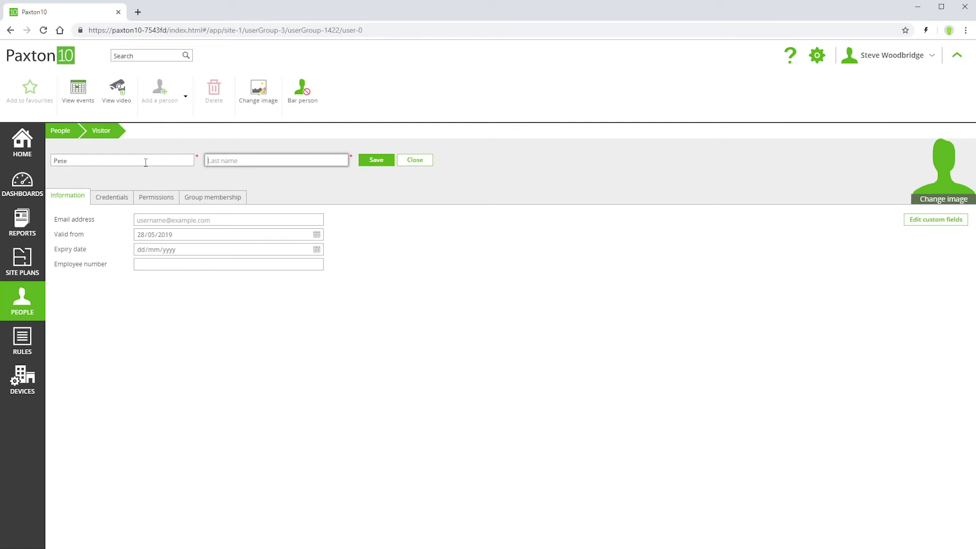
{"action": "type", "text": "Jones"}
{"action": "left_click", "coordinate": [376, 161]}
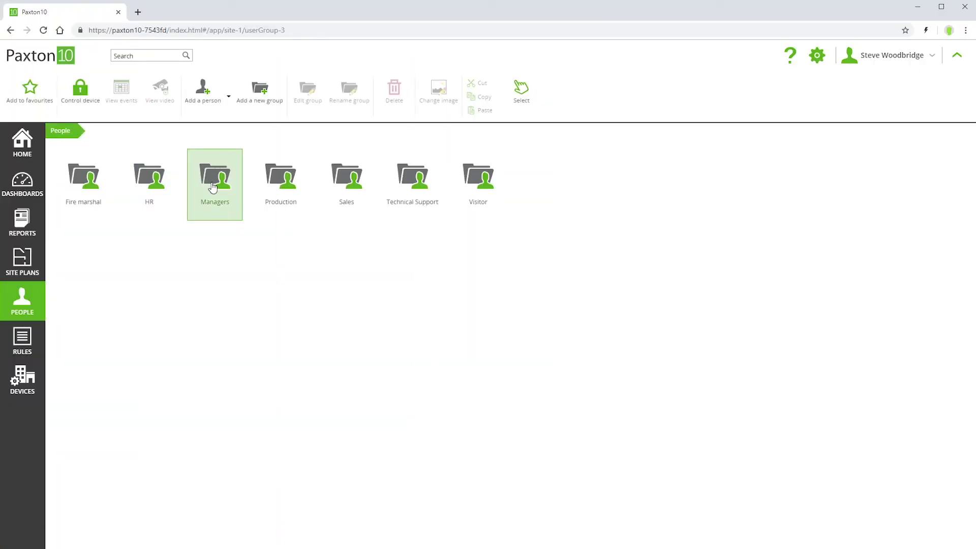
{"action": "left_click", "coordinate": [213, 187]}
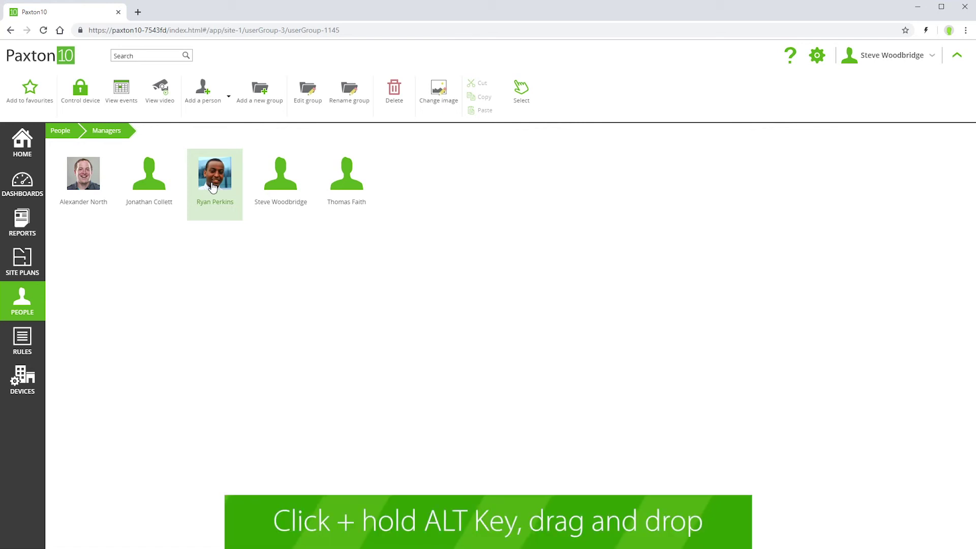
- Copy the third manager and paste them into the empty Fire marshal group
{"action": "right_click", "coordinate": [213, 187]}
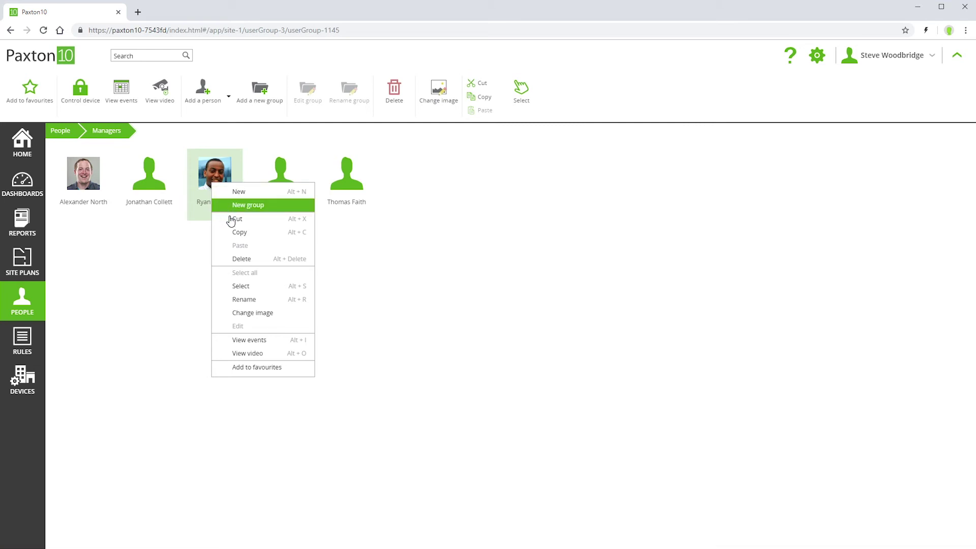
{"action": "left_click", "coordinate": [235, 231]}
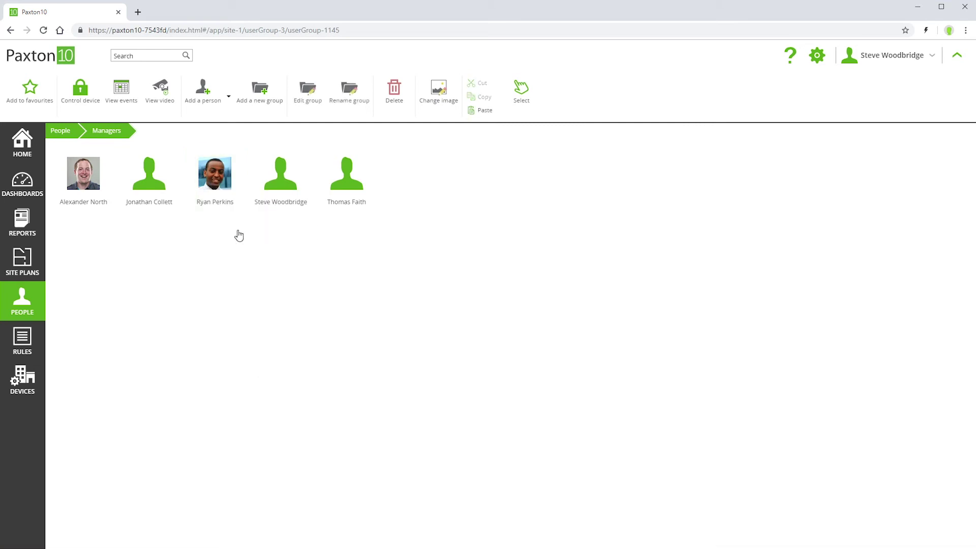
{"action": "left_click", "coordinate": [66, 131]}
{"action": "left_click", "coordinate": [72, 189]}
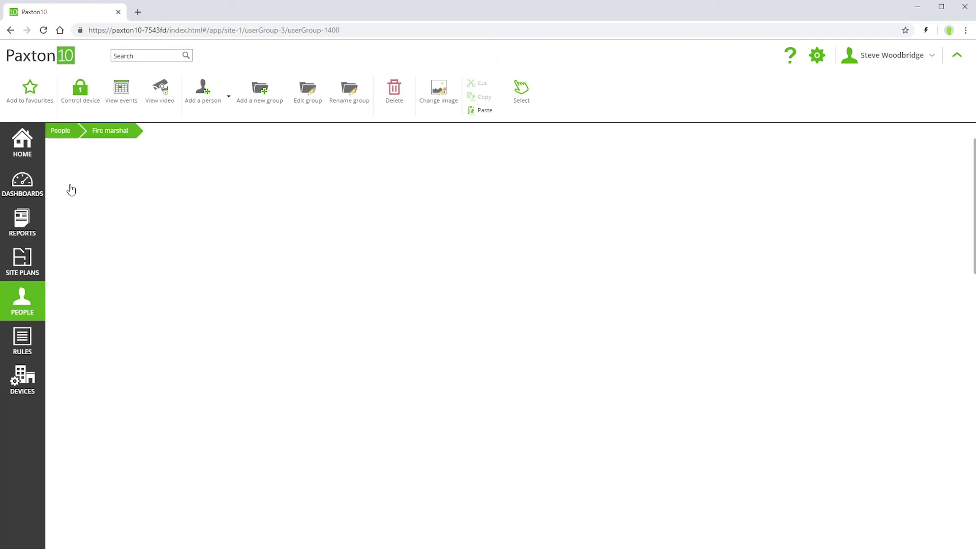
{"action": "right_click", "coordinate": [71, 190]}
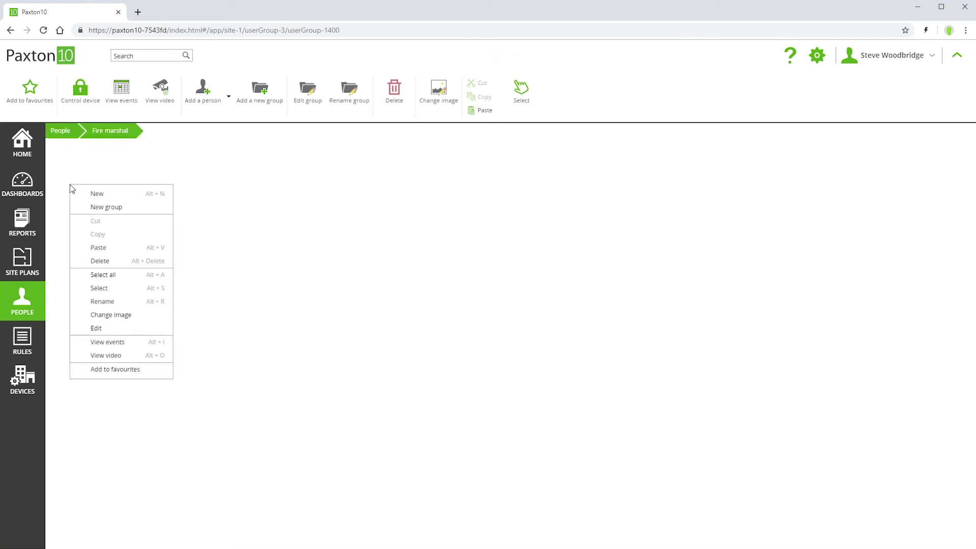
{"action": "left_click", "coordinate": [92, 248]}
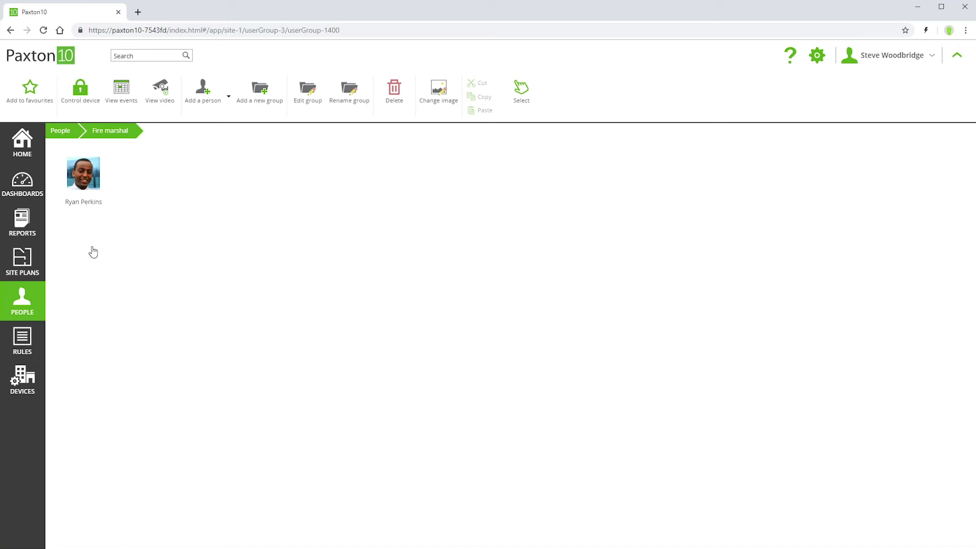
- Open the copied person's record and check their group memberships and building permissions
{"action": "left_click", "coordinate": [89, 197]}
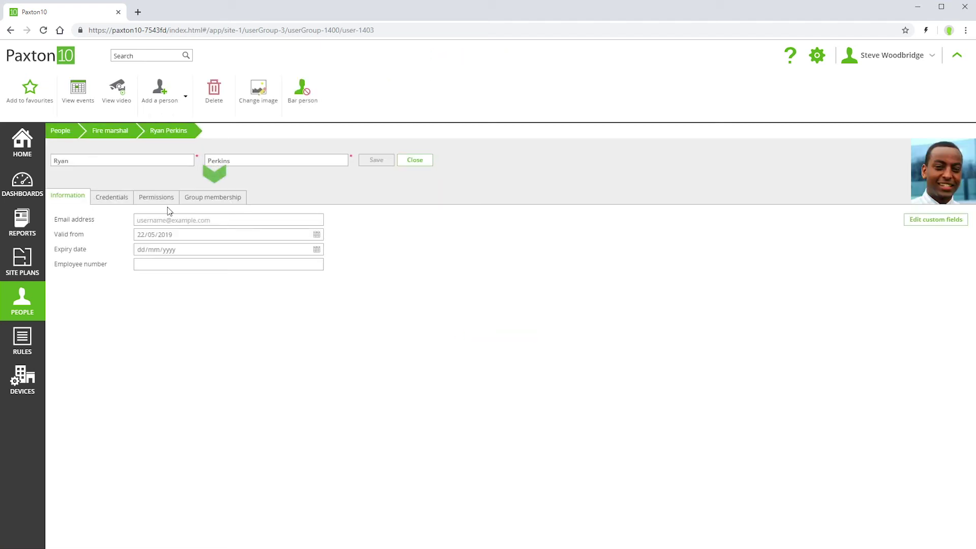
{"action": "left_click", "coordinate": [199, 199]}
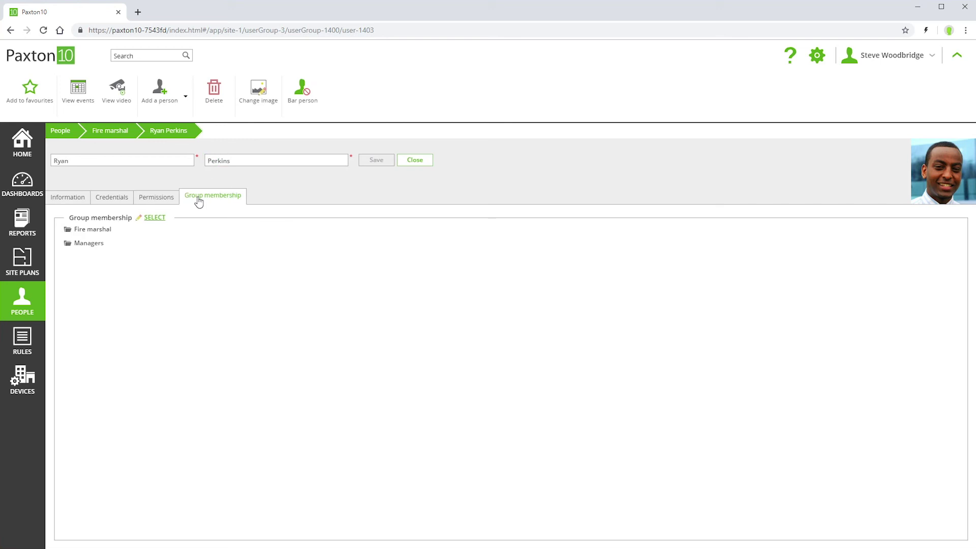
{"action": "left_click", "coordinate": [154, 202]}
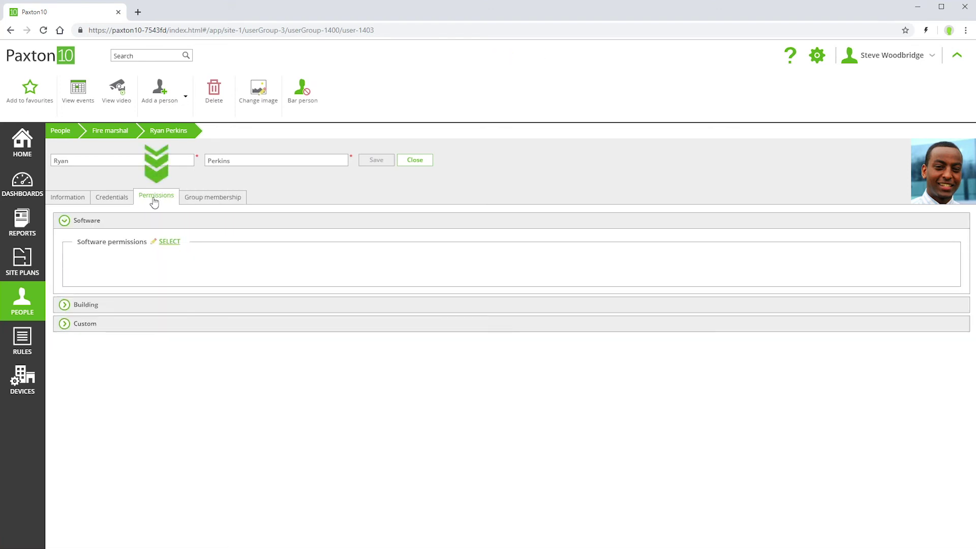
{"action": "left_click", "coordinate": [82, 306]}
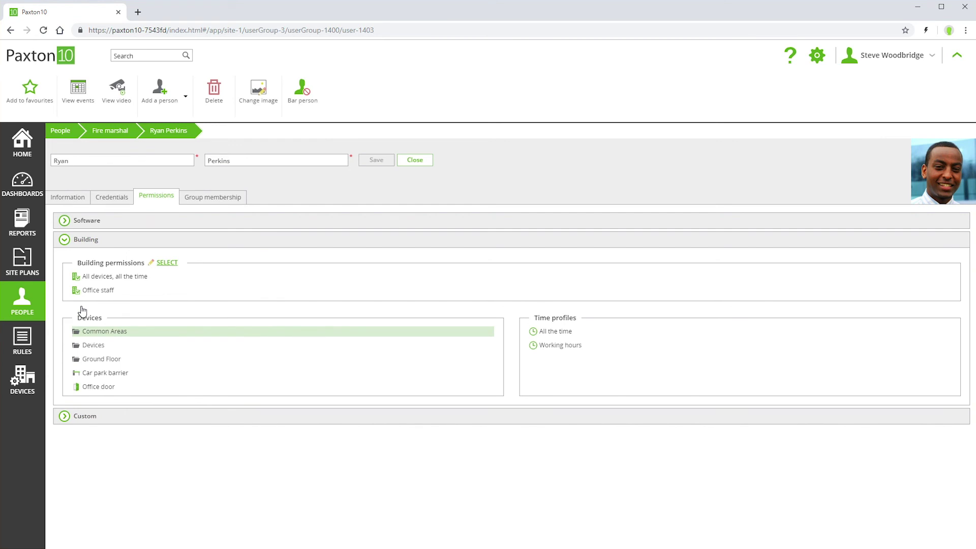
- Bar the Production group member, save, and return to the People group folders
{"action": "left_click", "coordinate": [61, 131]}
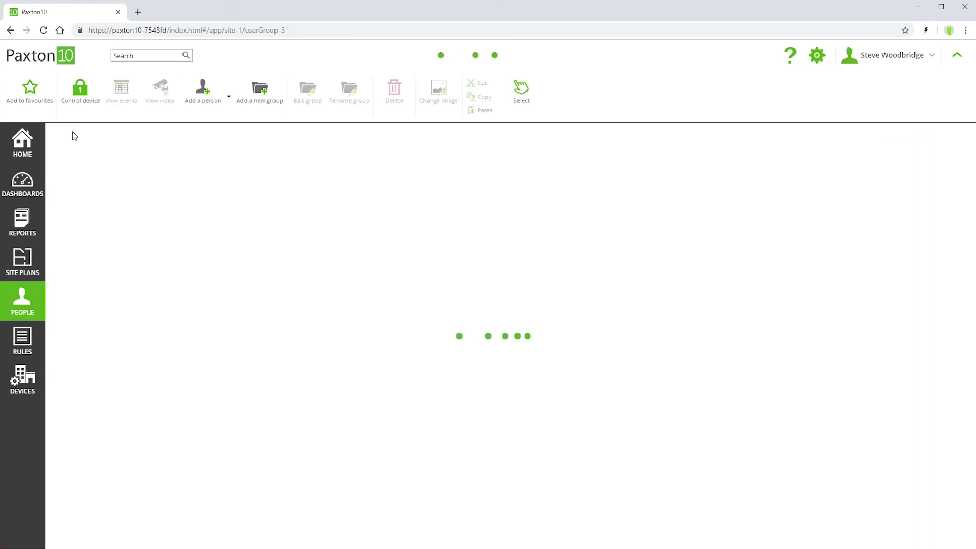
{"action": "left_click", "coordinate": [275, 211]}
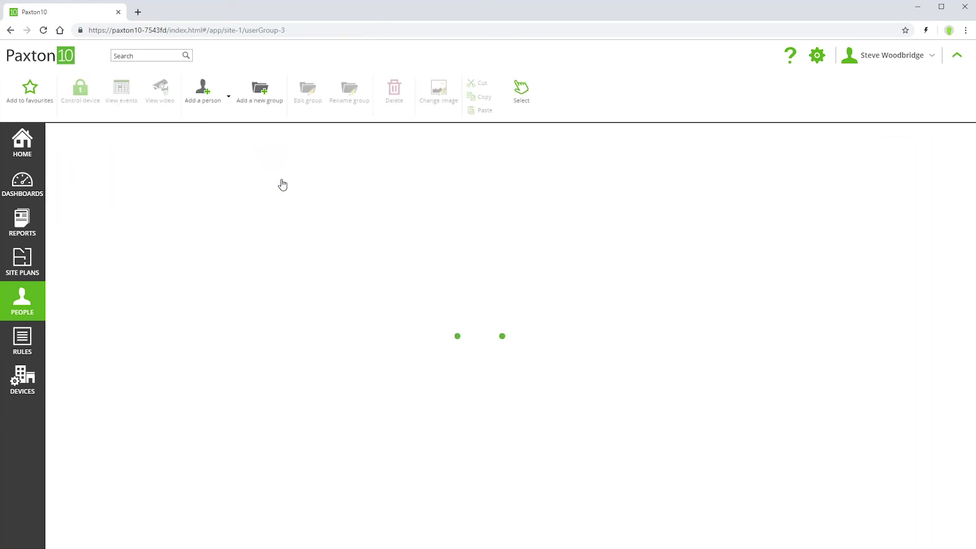
{"action": "left_click", "coordinate": [282, 178]}
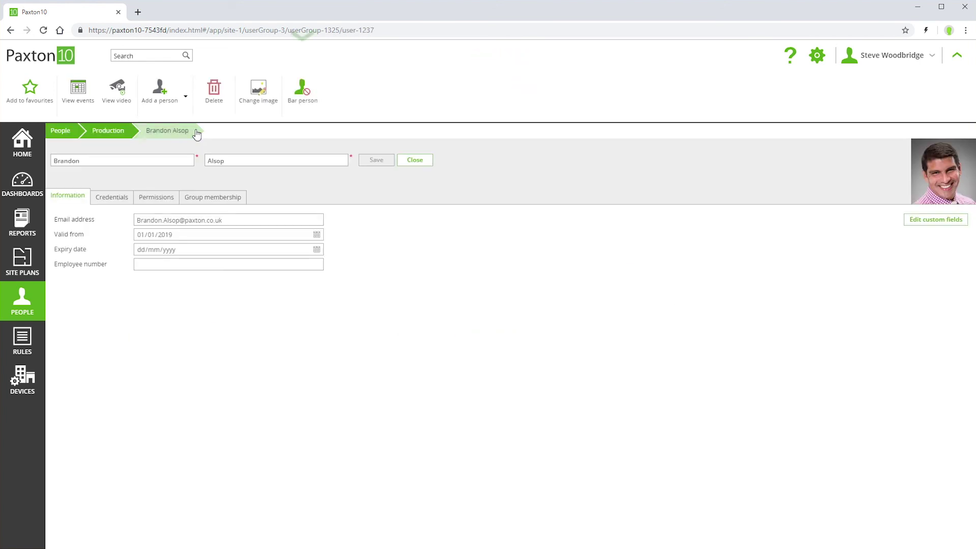
{"action": "left_click", "coordinate": [297, 97]}
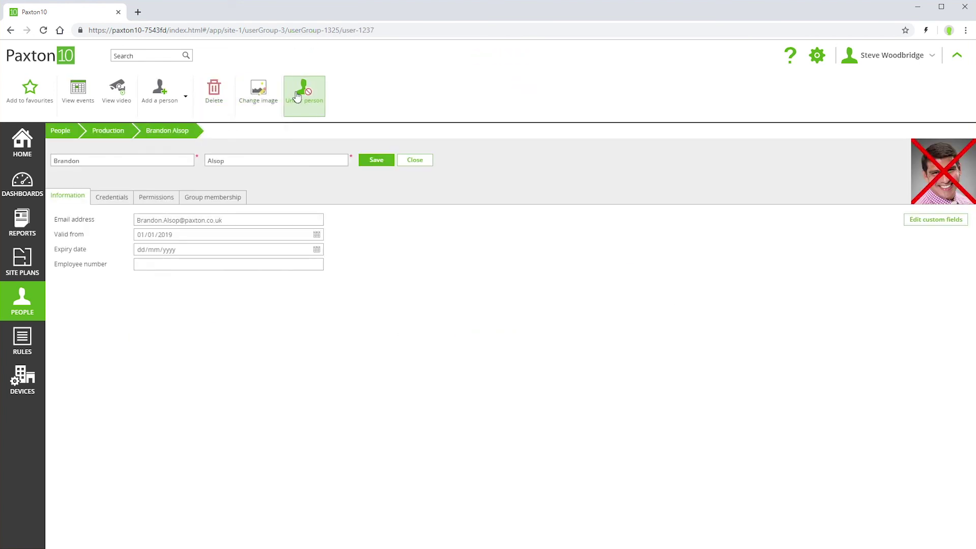
{"action": "left_click", "coordinate": [368, 162]}
{"action": "left_click", "coordinate": [60, 133]}
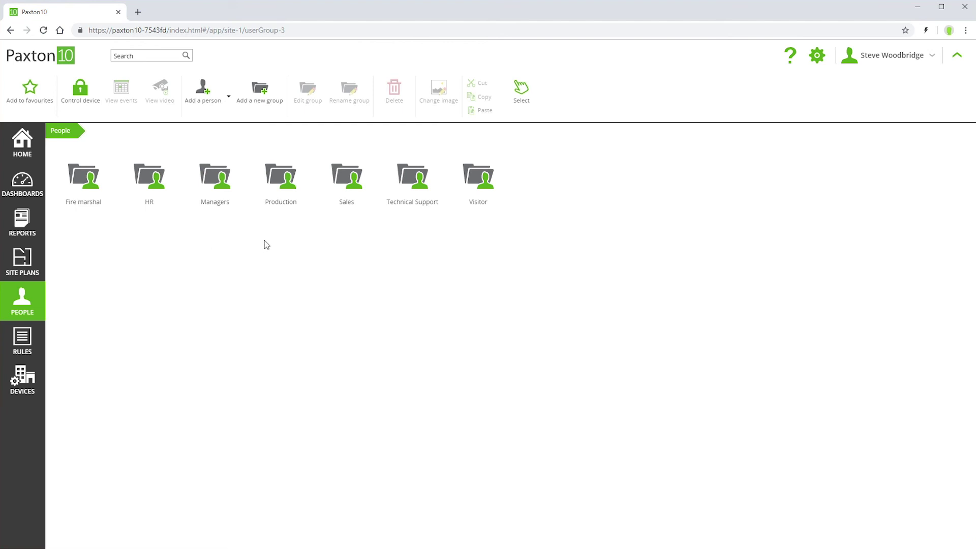
- Grant a Sales team member the Office staff building permission, save, and return to the People groups
{"action": "double_click", "coordinate": [346, 178]}
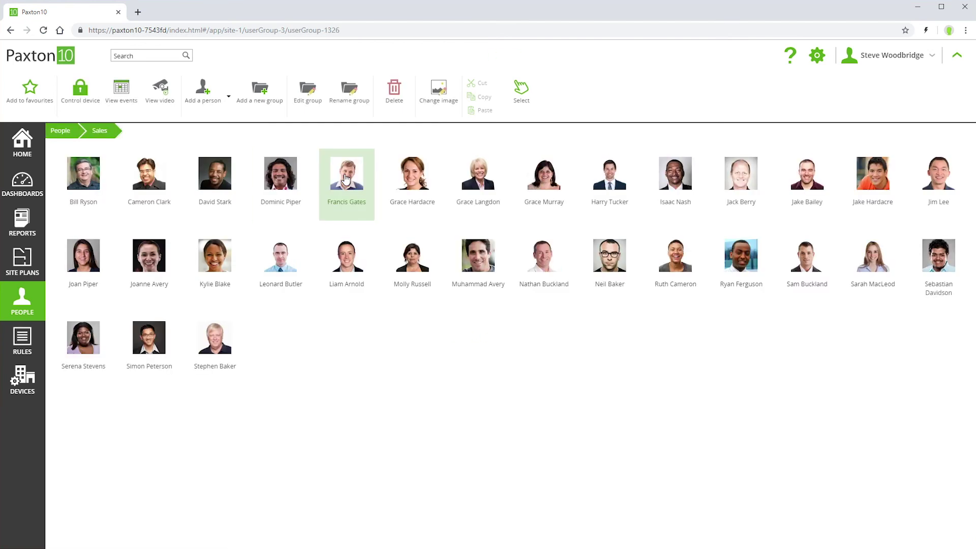
{"action": "double_click", "coordinate": [346, 257]}
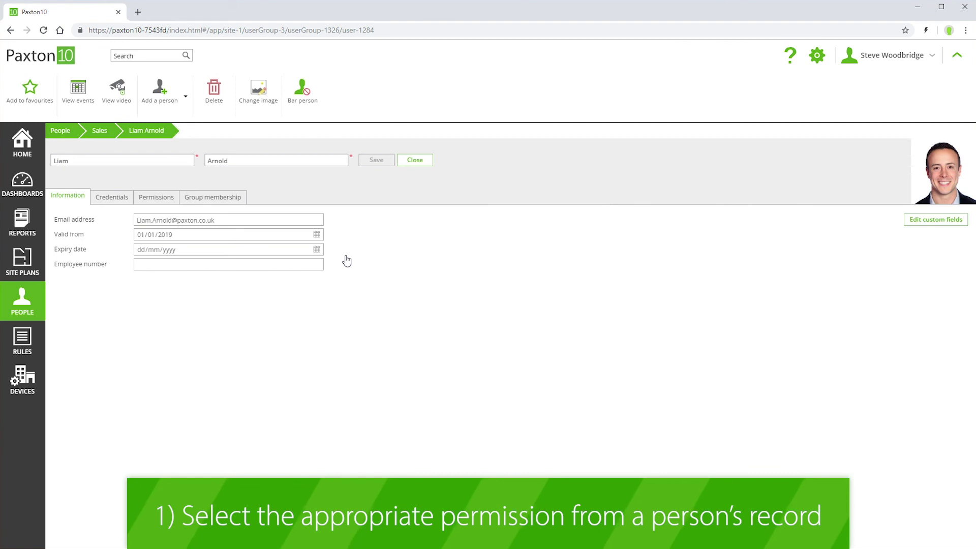
{"action": "left_click", "coordinate": [155, 198]}
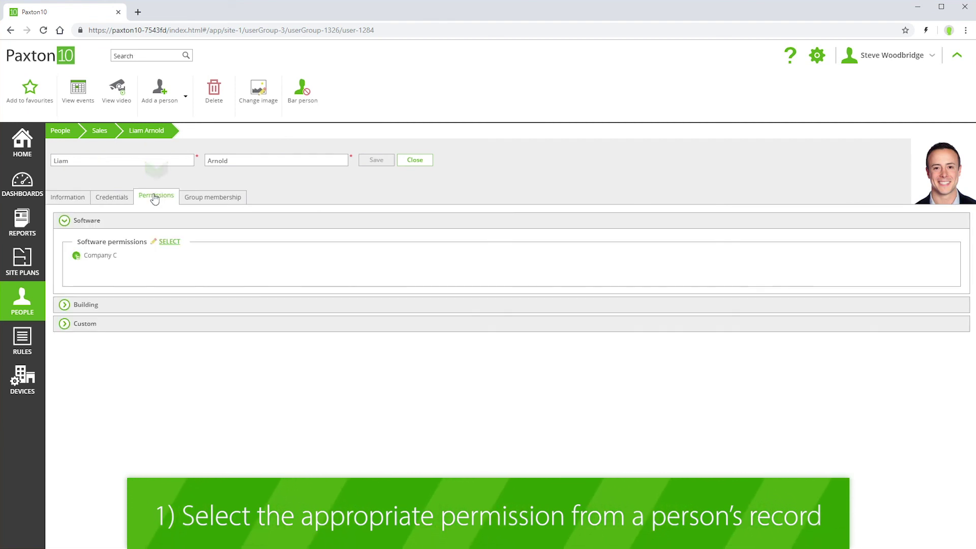
{"action": "left_click", "coordinate": [82, 305]}
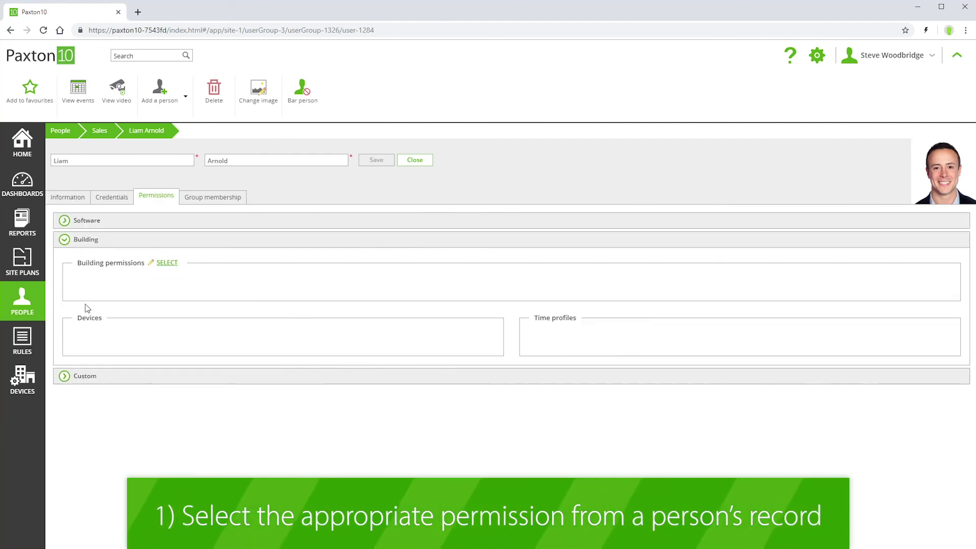
{"action": "left_click", "coordinate": [170, 264]}
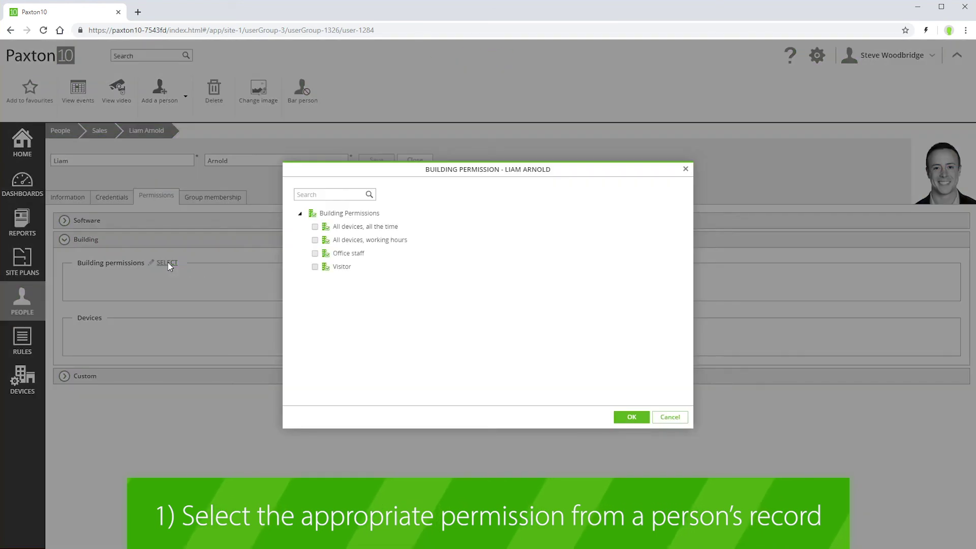
{"action": "left_click", "coordinate": [315, 253]}
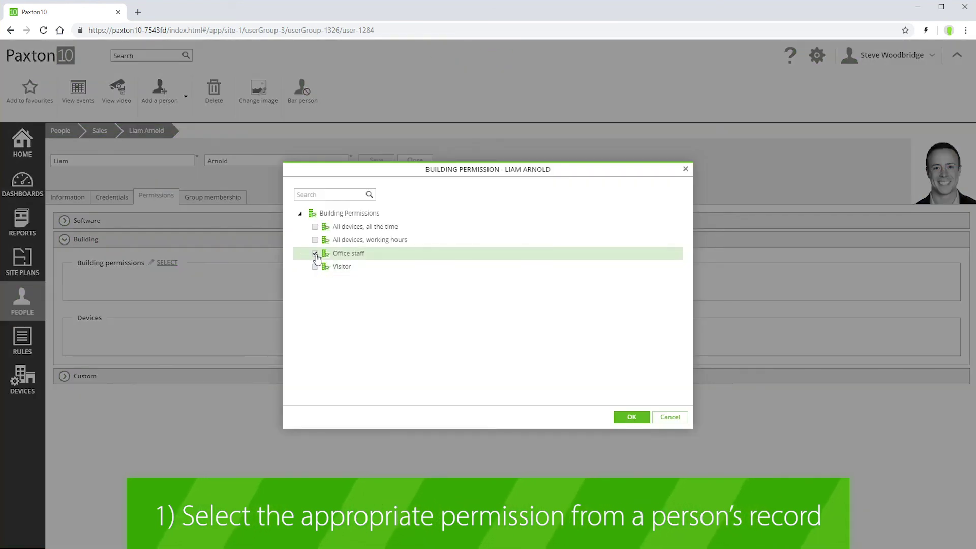
{"action": "left_click", "coordinate": [621, 418]}
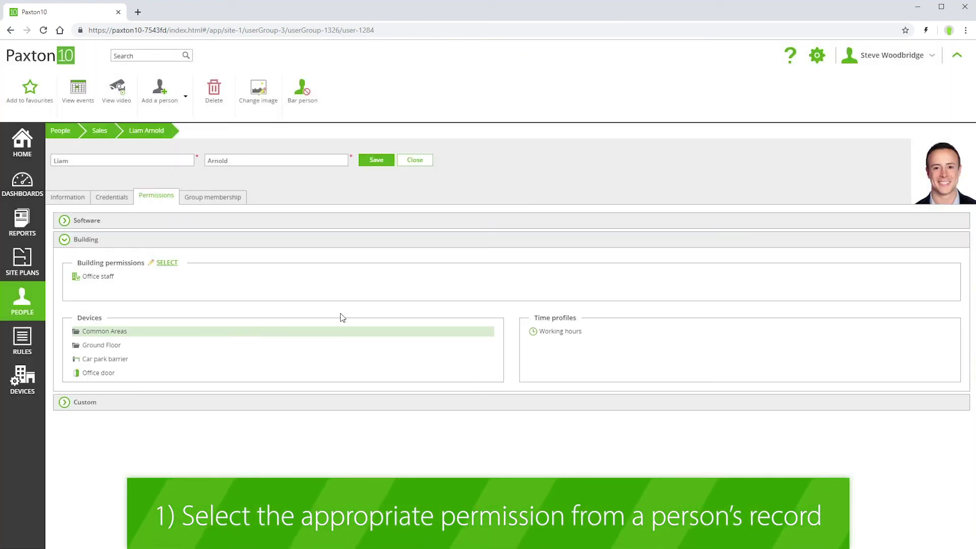
{"action": "left_click", "coordinate": [379, 163]}
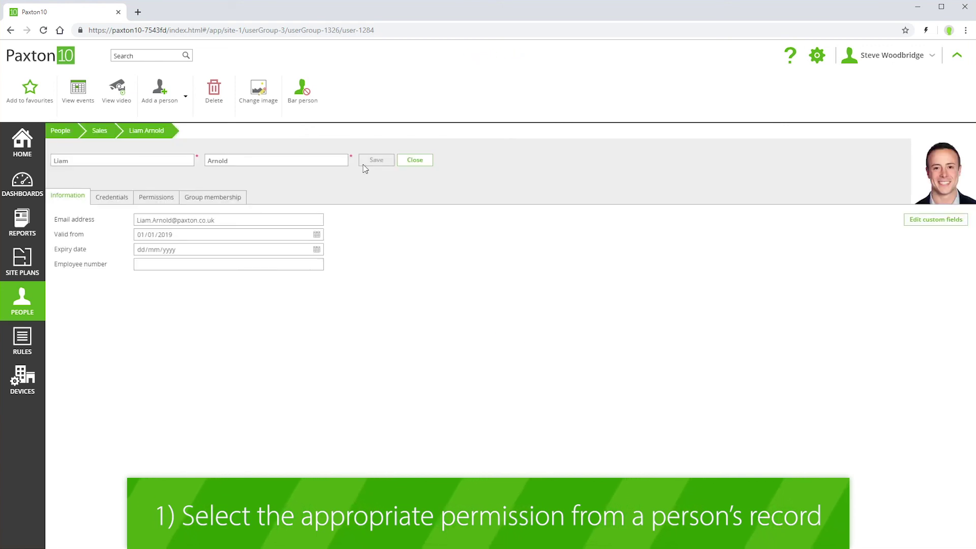
{"action": "left_click", "coordinate": [56, 135]}
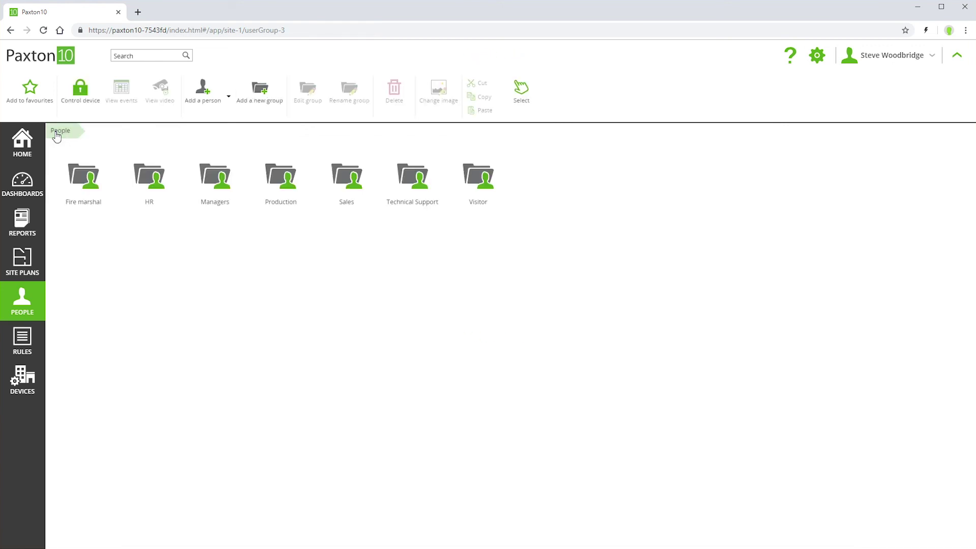
- Open the Office staff building permission under Rules
{"action": "left_click", "coordinate": [25, 344]}
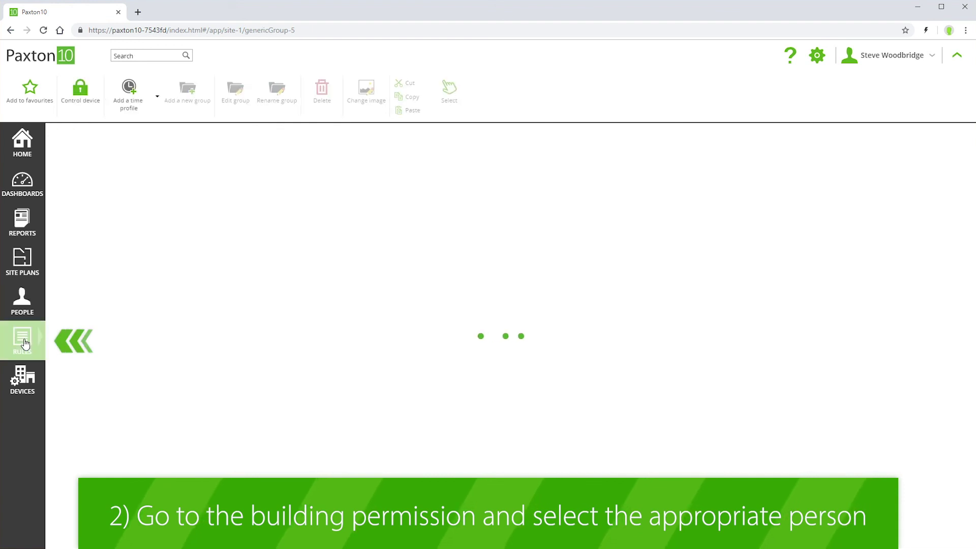
{"action": "left_click", "coordinate": [208, 197]}
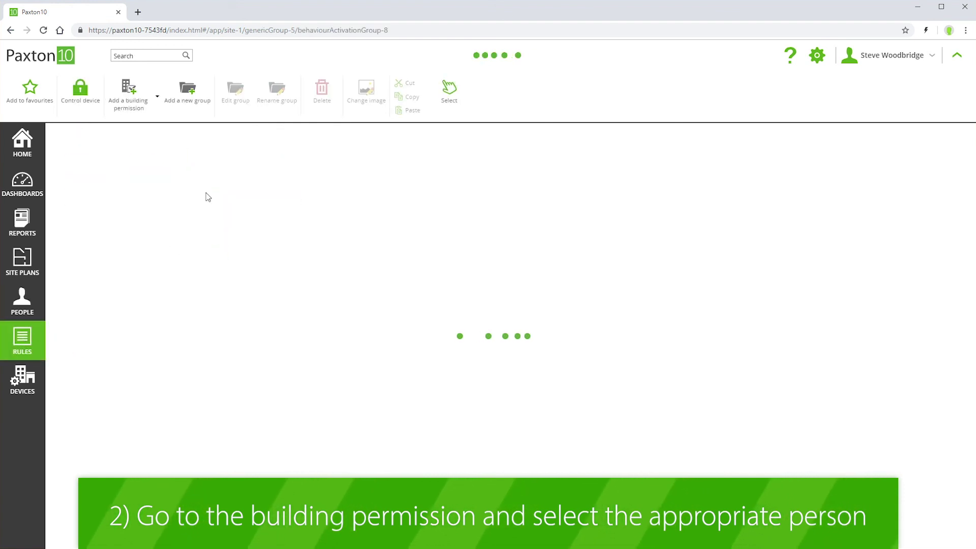
{"action": "left_click", "coordinate": [212, 194]}
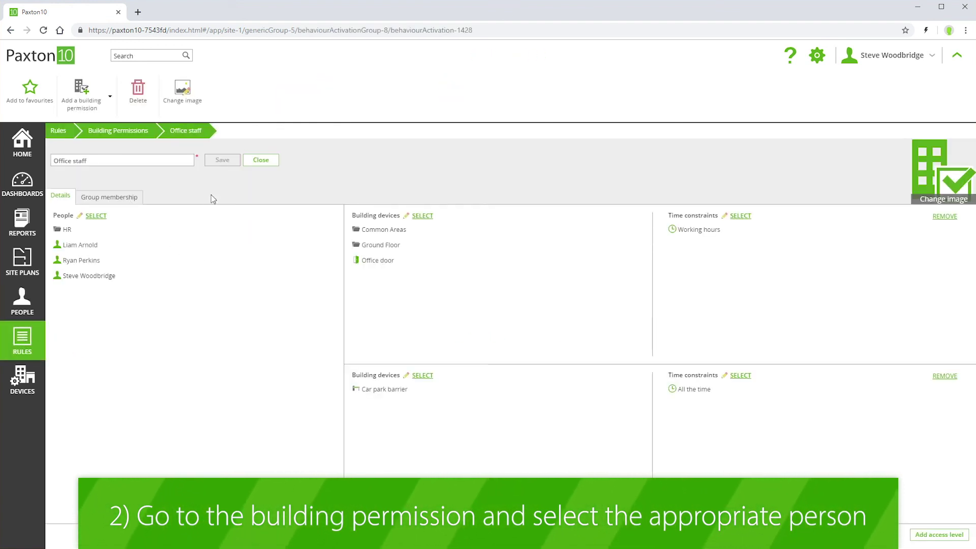
- Add two Sales group people to Office staff, save, and return to Rules
{"action": "left_click", "coordinate": [97, 216]}
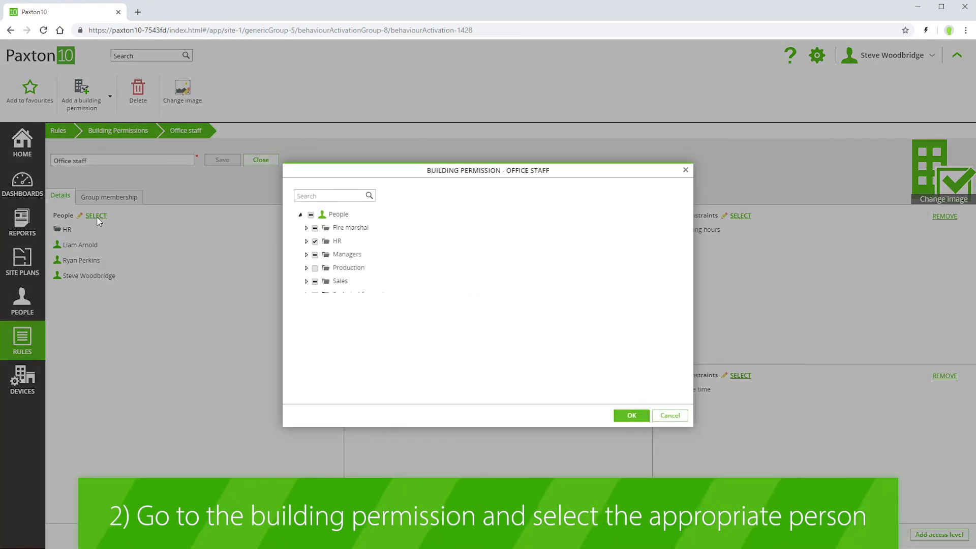
{"action": "left_click", "coordinate": [306, 281]}
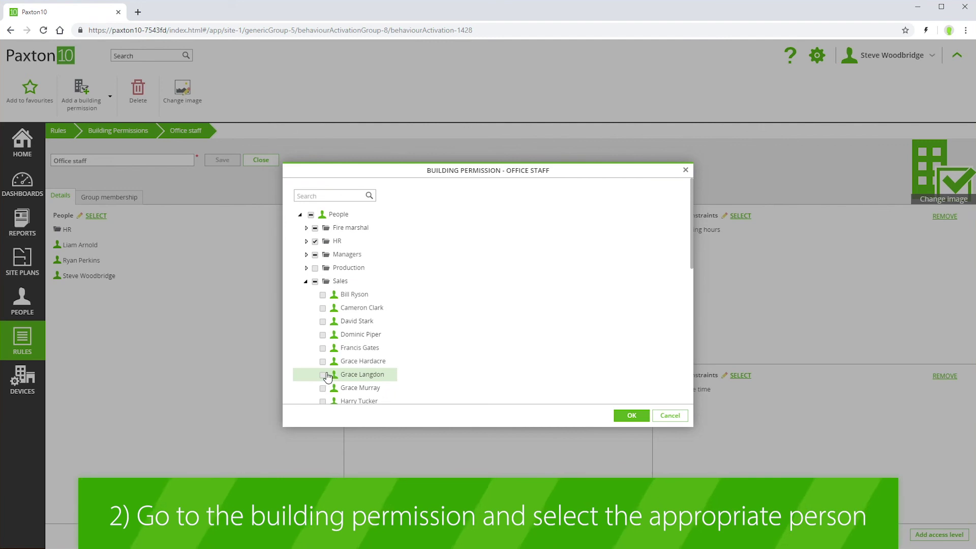
{"action": "left_click", "coordinate": [323, 375]}
{"action": "left_click", "coordinate": [322, 388]}
{"action": "left_click", "coordinate": [632, 415]}
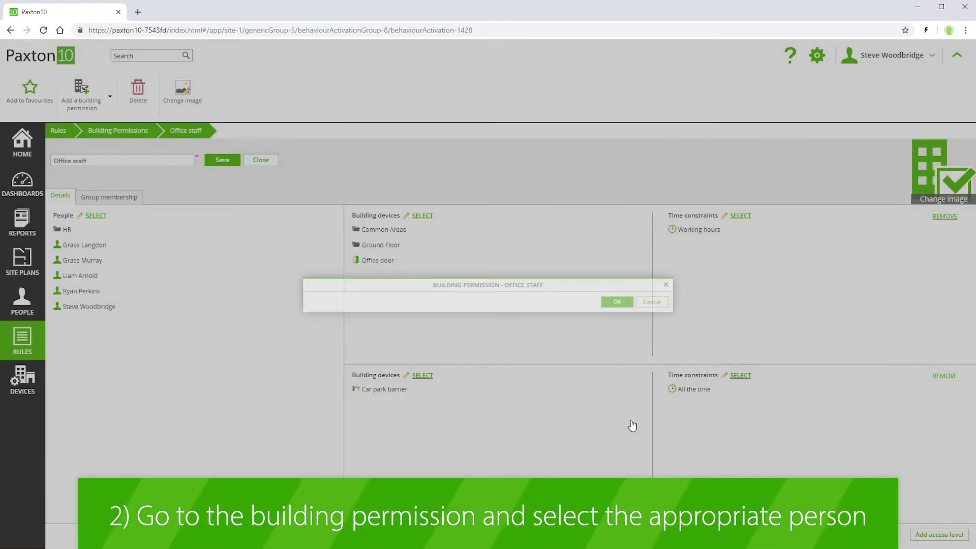
{"action": "left_click", "coordinate": [223, 160]}
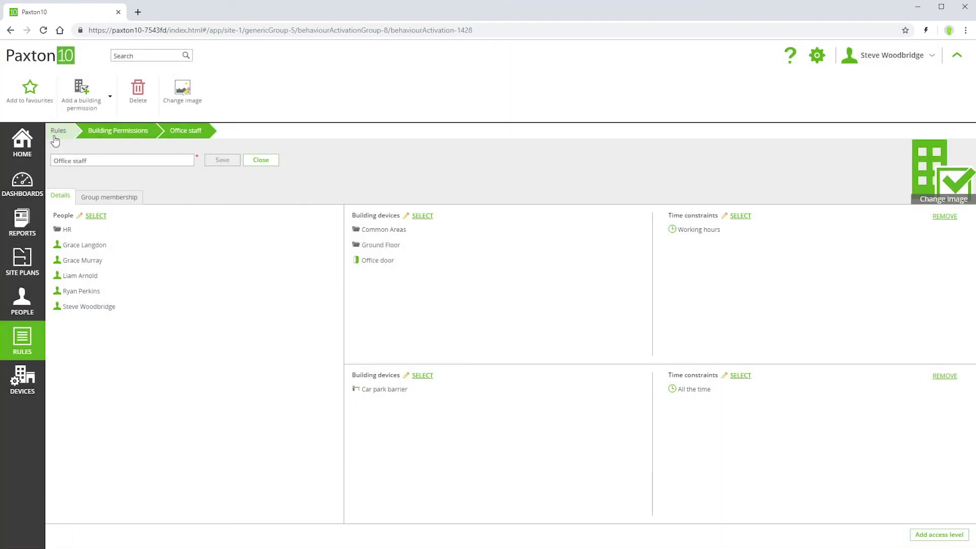
{"action": "left_click", "coordinate": [54, 136]}
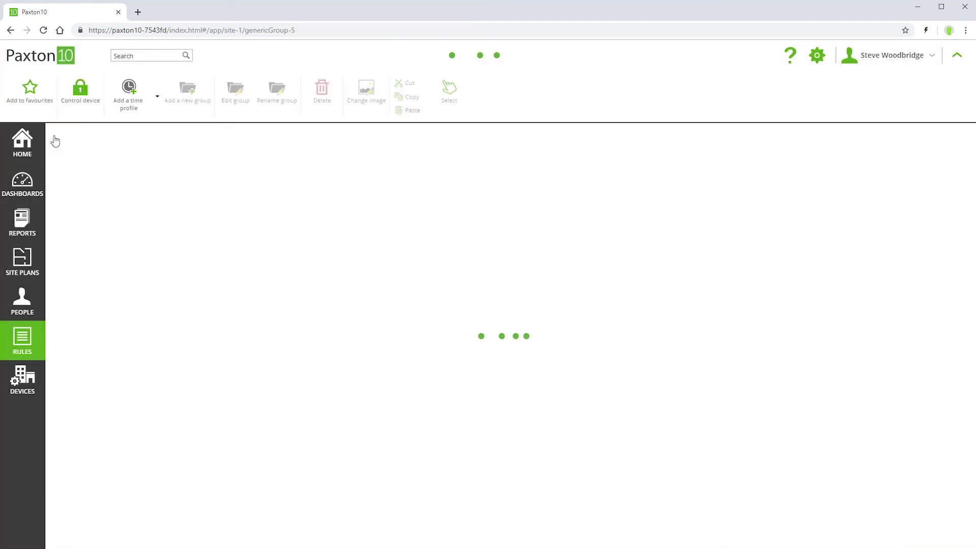
- Show a Managers group member's building permissions: All devices, all the time and Office staff
{"action": "left_click", "coordinate": [19, 299]}
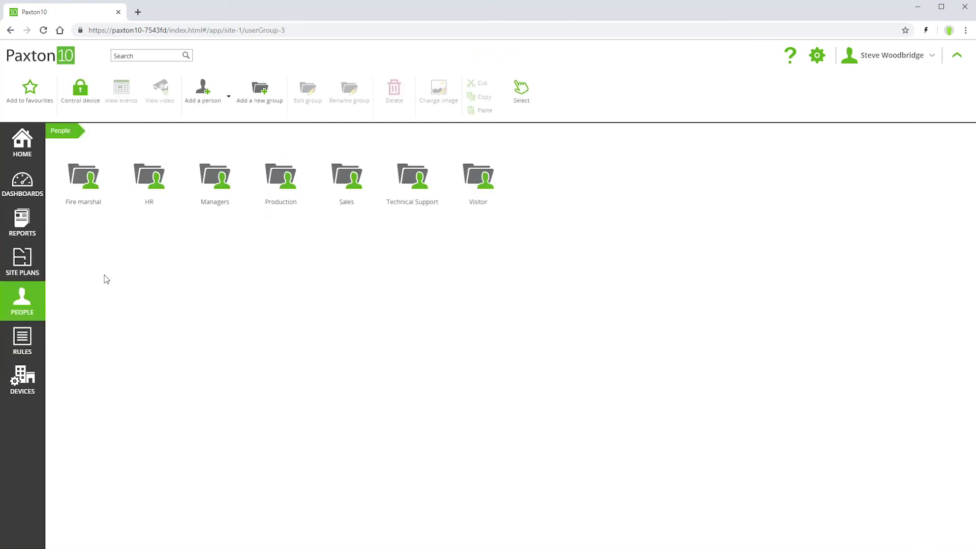
{"action": "double_click", "coordinate": [207, 177]}
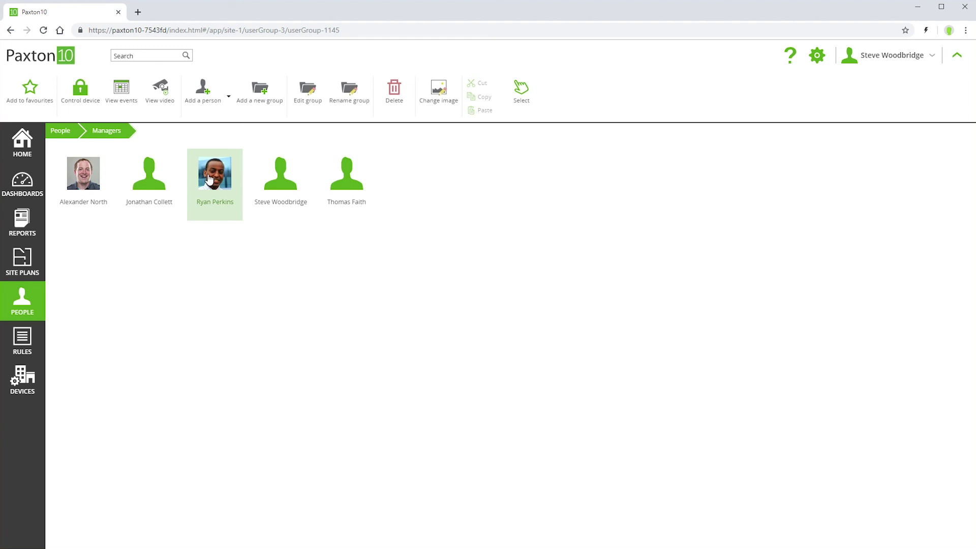
{"action": "double_click", "coordinate": [209, 177]}
{"action": "left_click", "coordinate": [157, 197]}
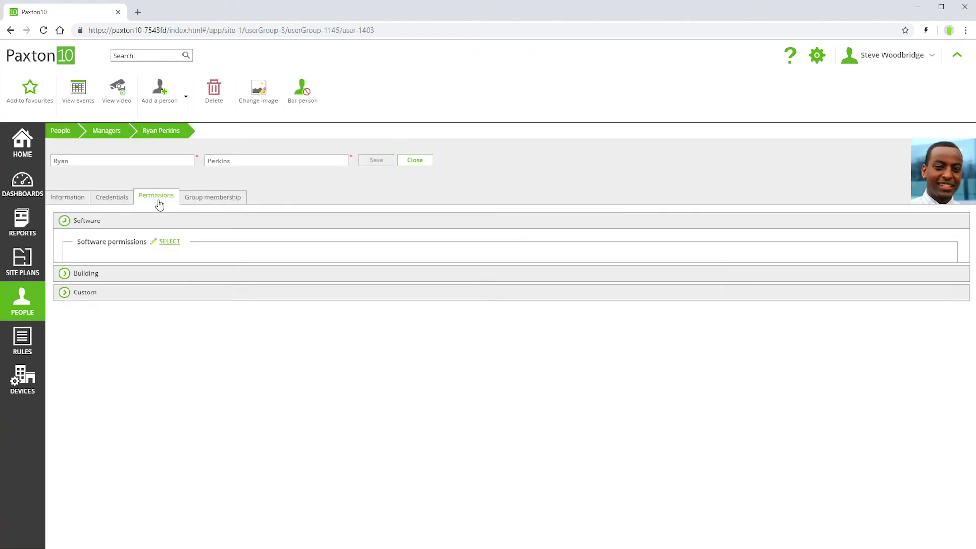
{"action": "left_click", "coordinate": [74, 300]}
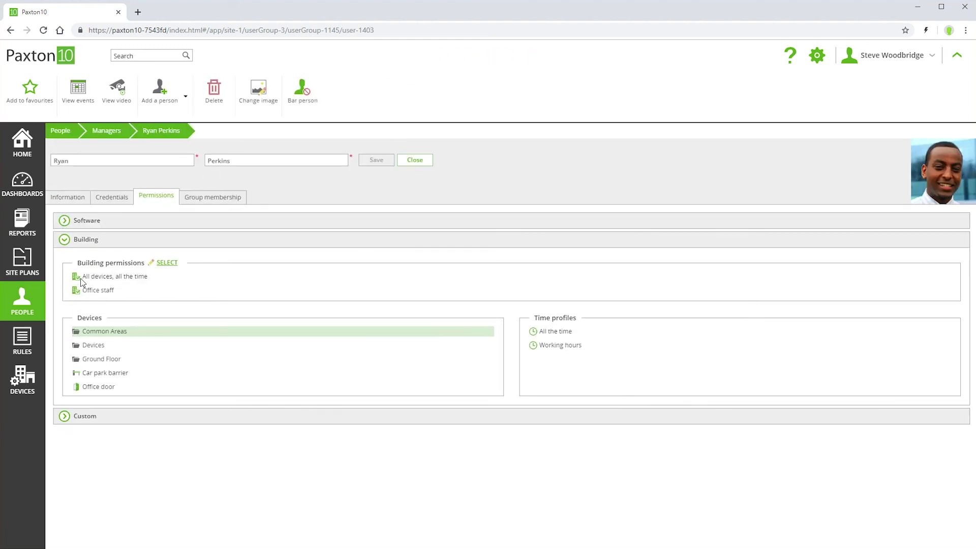